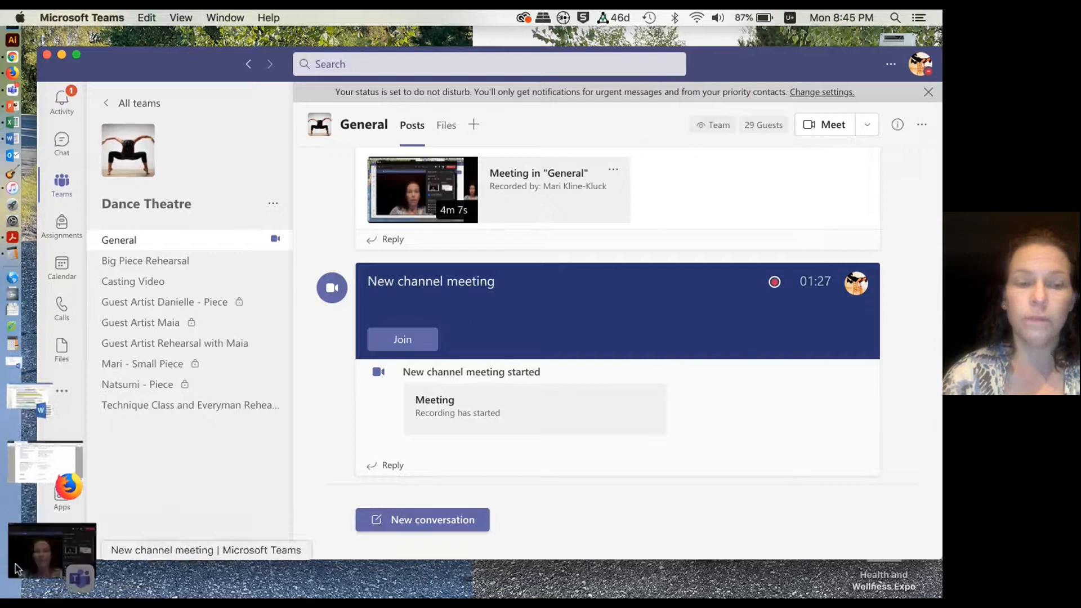
Restore the ongoing channel meeting window, review its additional meeting actions, and minimize it again.
left_click(47, 504)
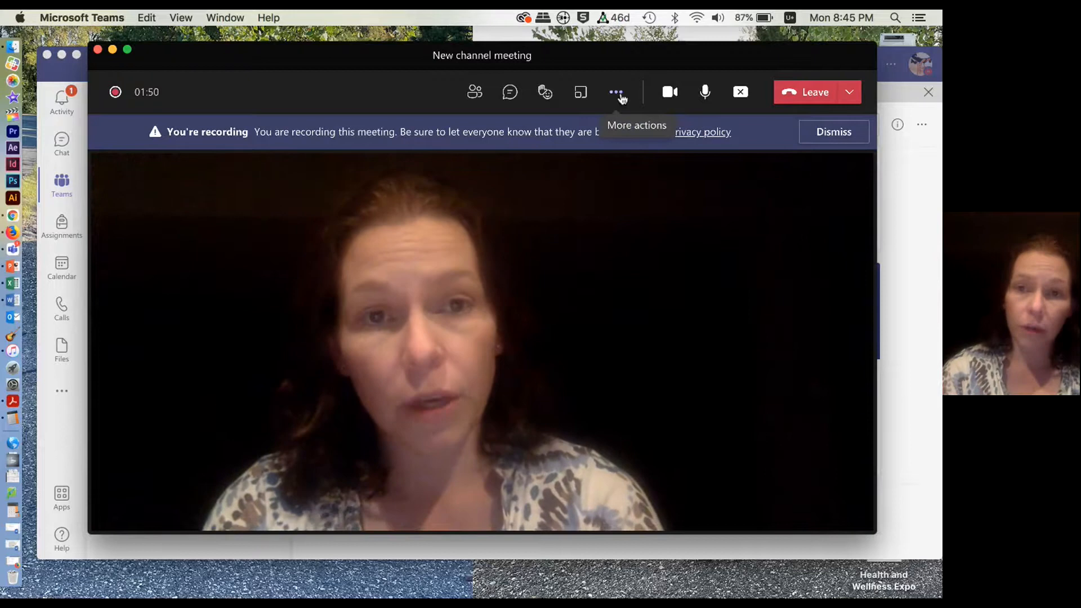
left_click(617, 93)
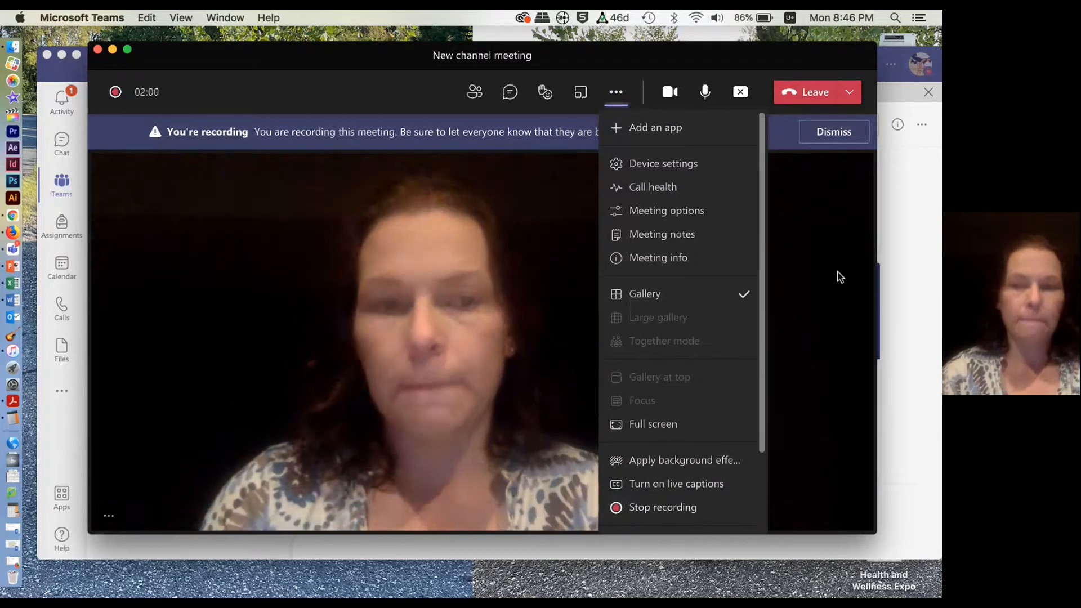
left_click(839, 277)
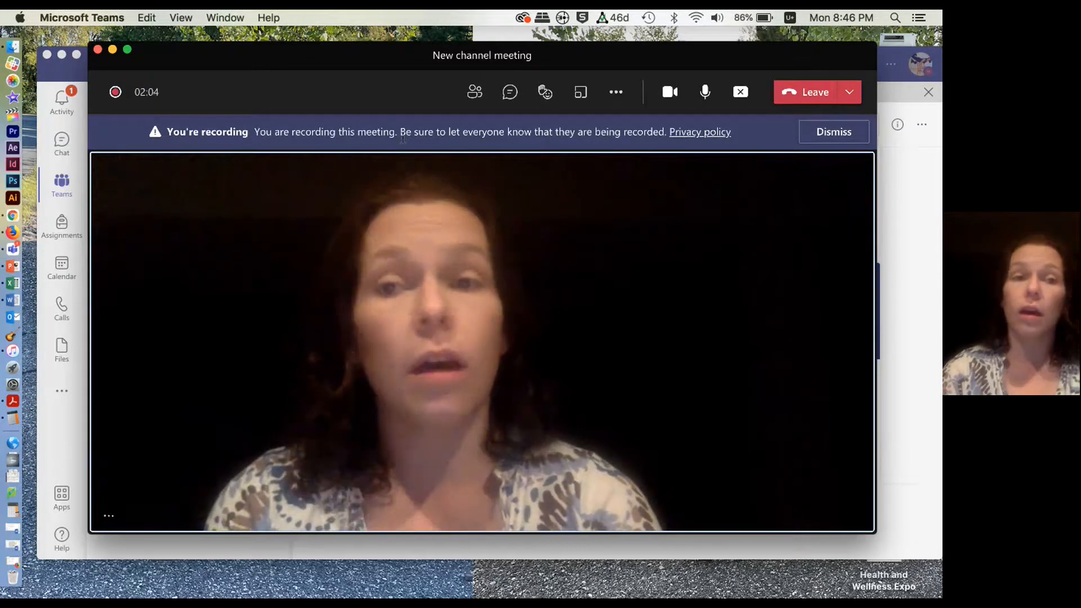
left_click(112, 50)
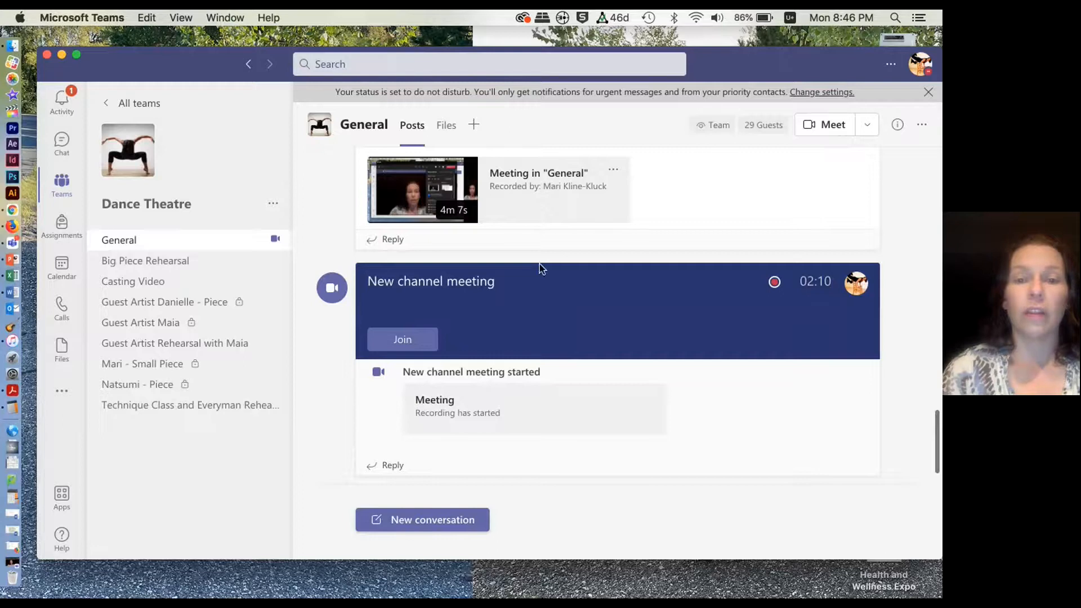
Open the 4m 7s recording from the General channel's posts in the browser, and display its additional options back in Teams.
scroll(539, 200, "up", 3)
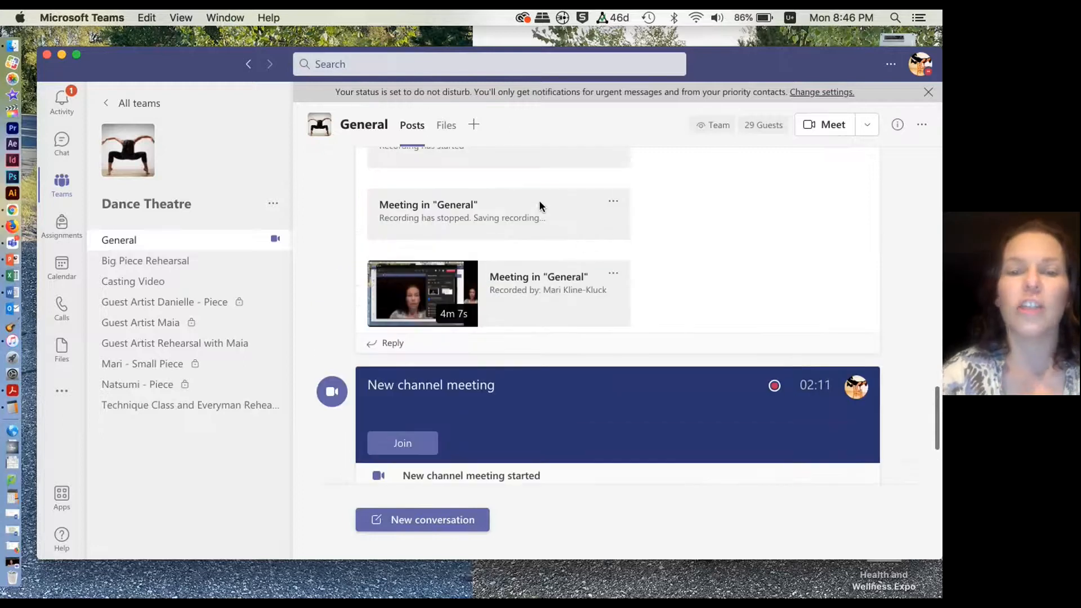
left_click(505, 276)
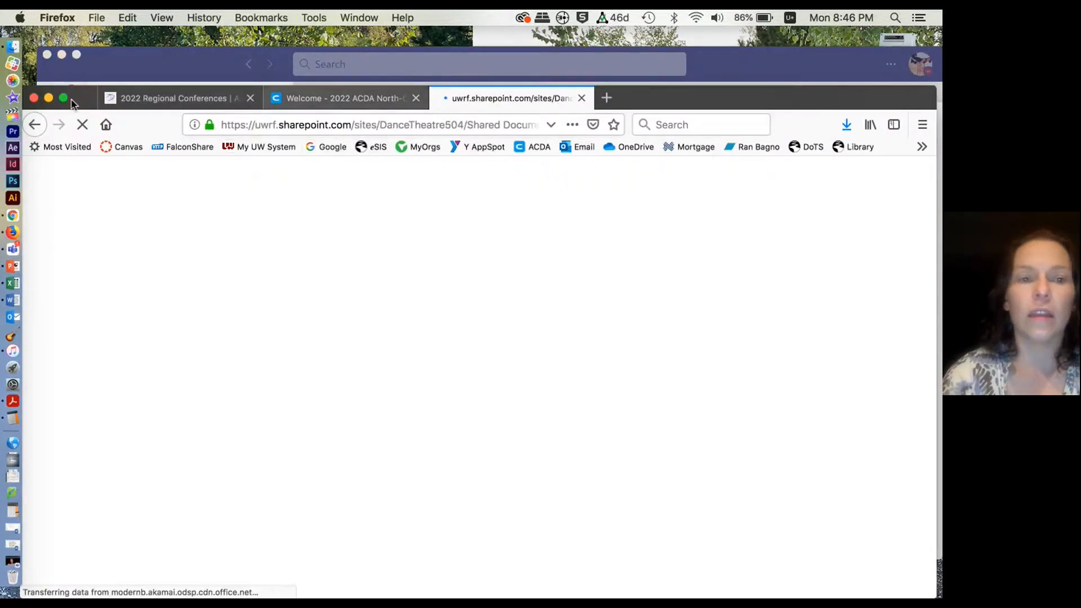
left_click(49, 99)
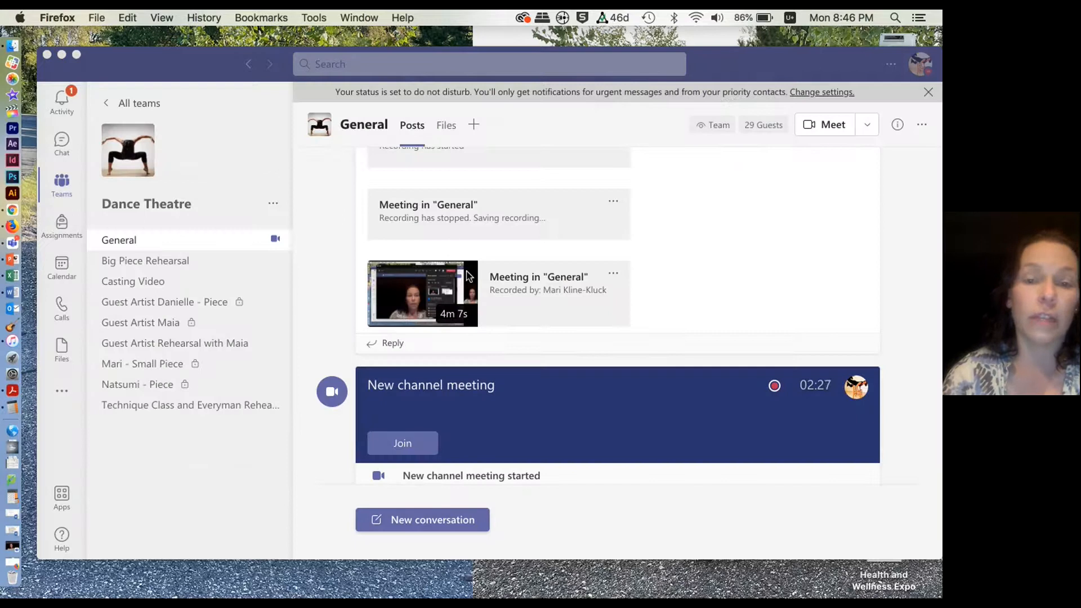
left_click(613, 272)
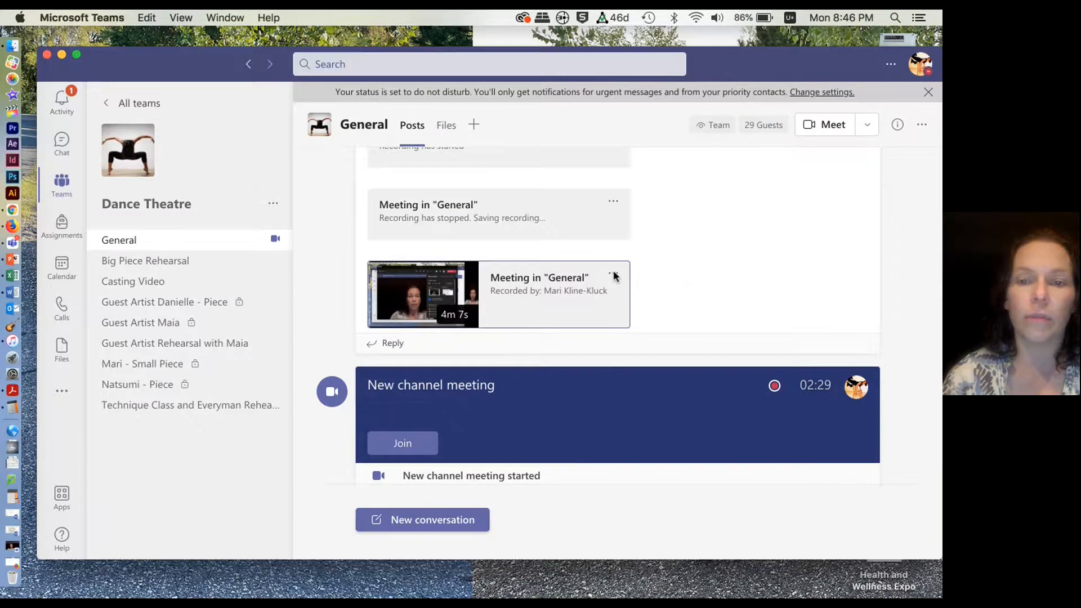
left_click(613, 275)
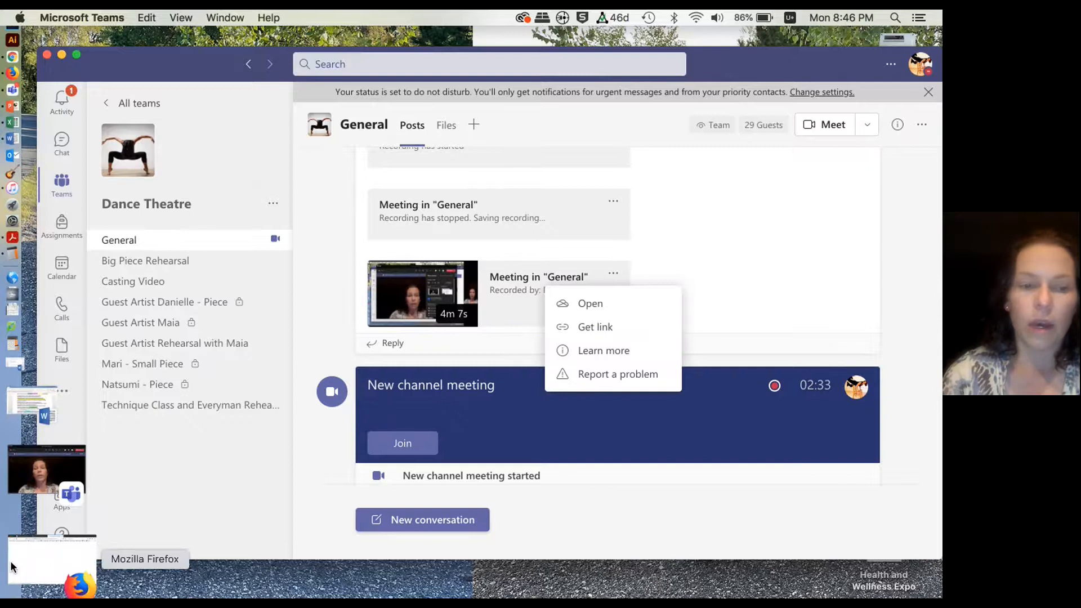
Switch to Firefox, play the meeting recording, and close its tab before returning to Teams.
left_click(12, 567)
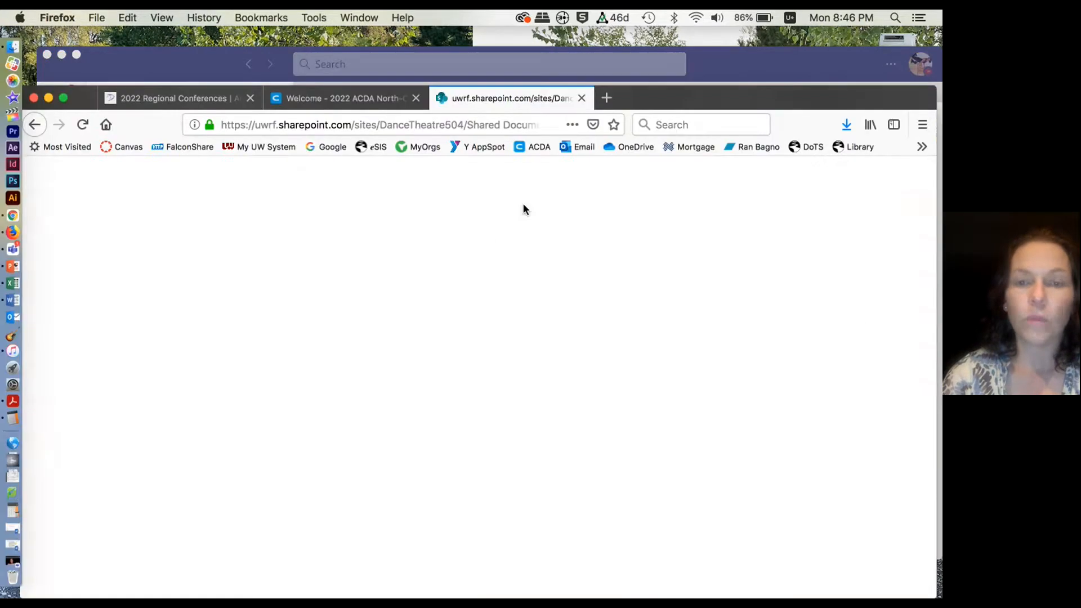
left_click_drag(640, 99, 650, 49)
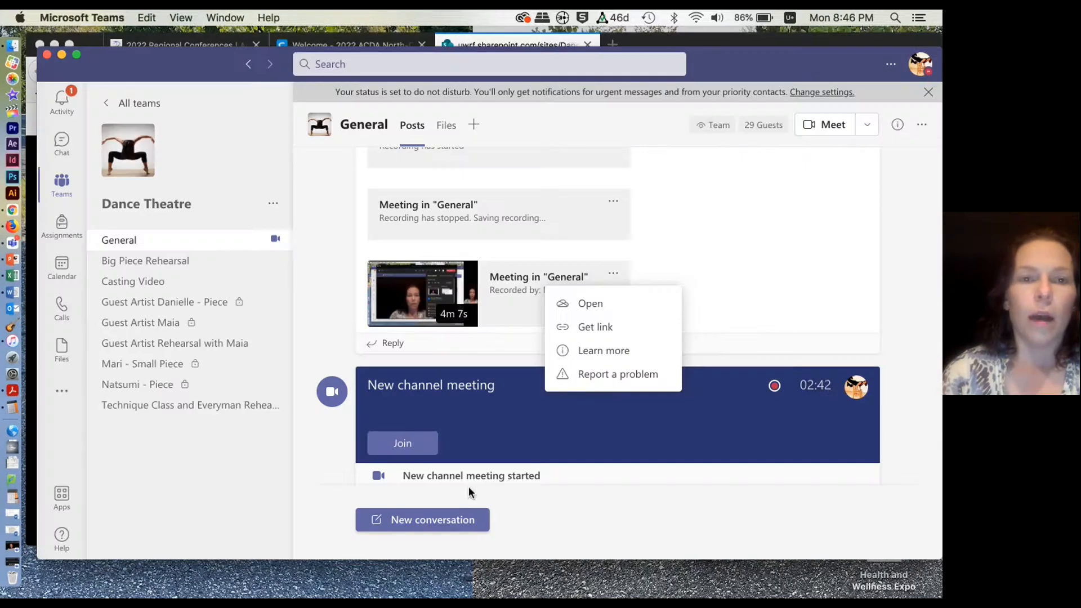
left_click(476, 45)
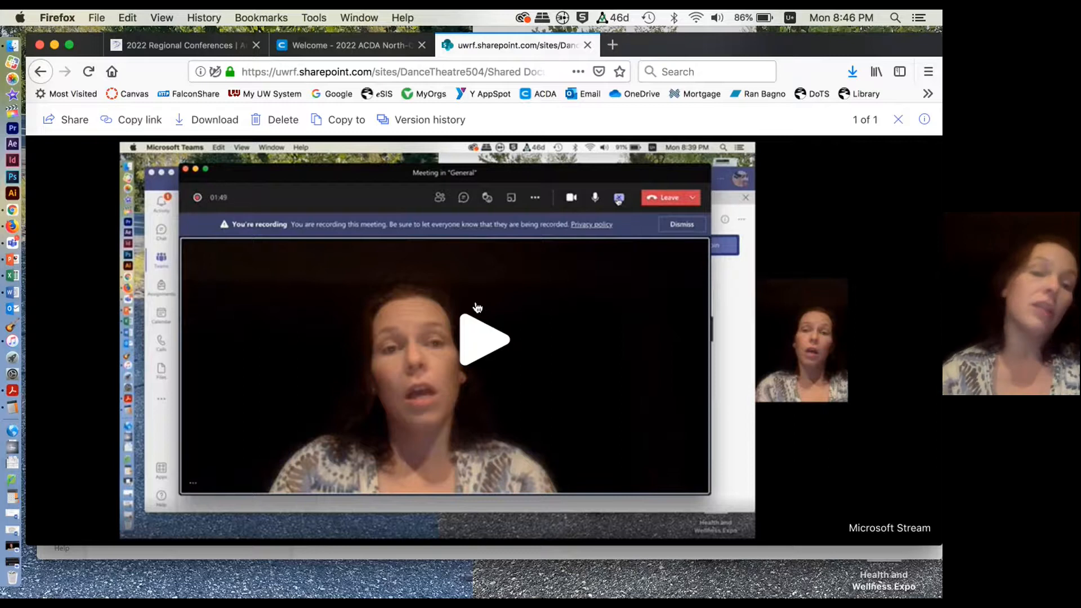
left_click(480, 340)
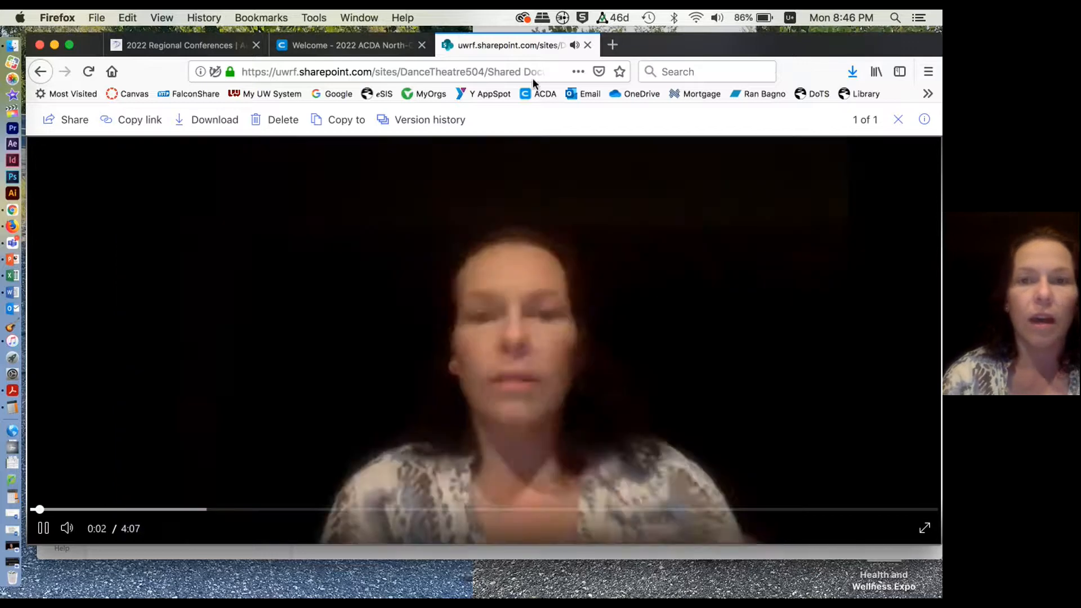
left_click(588, 45)
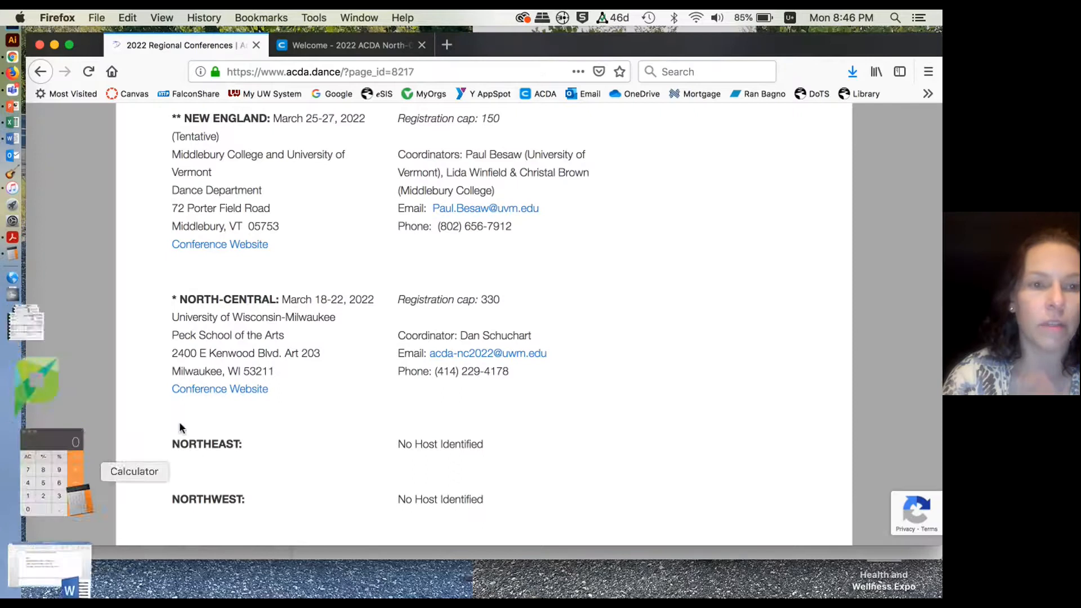
left_click(54, 44)
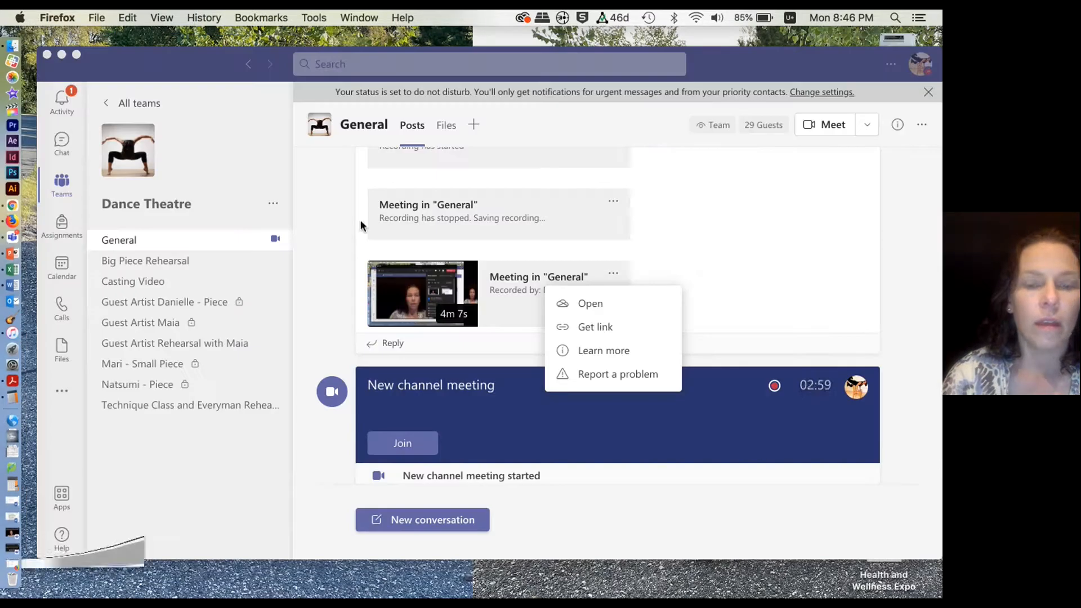
Copy the meeting recording's link and open it in a new Firefox tab.
left_click(597, 326)
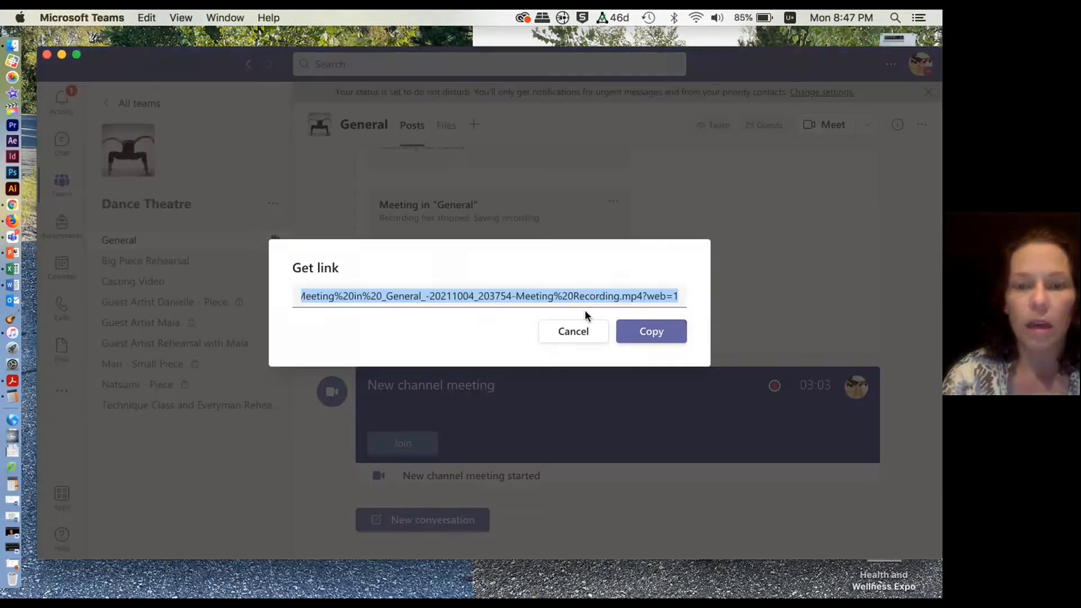
left_click(628, 328)
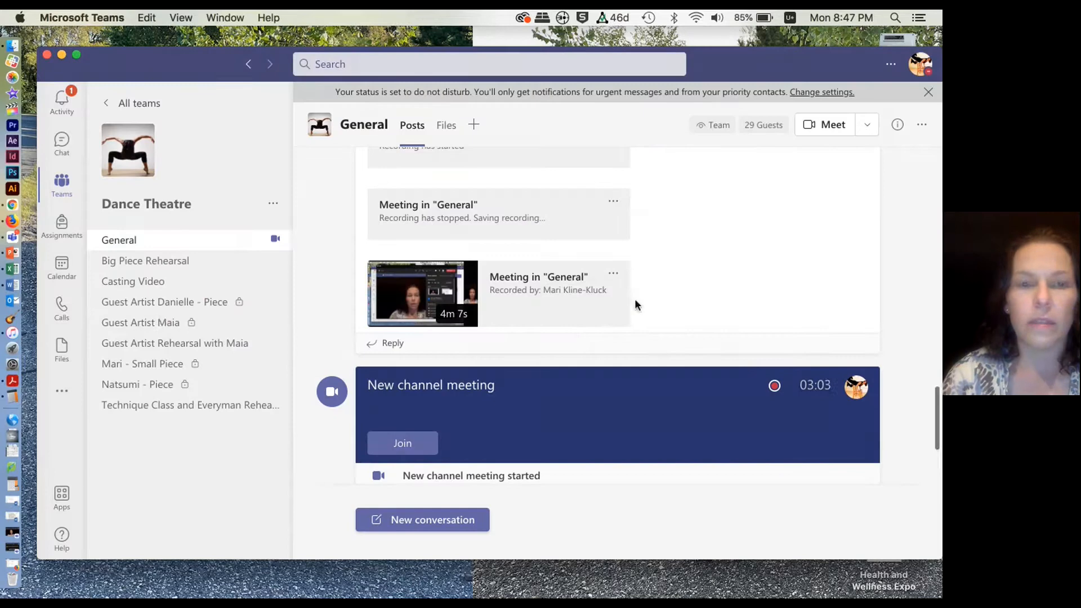
mouse_move(14, 531)
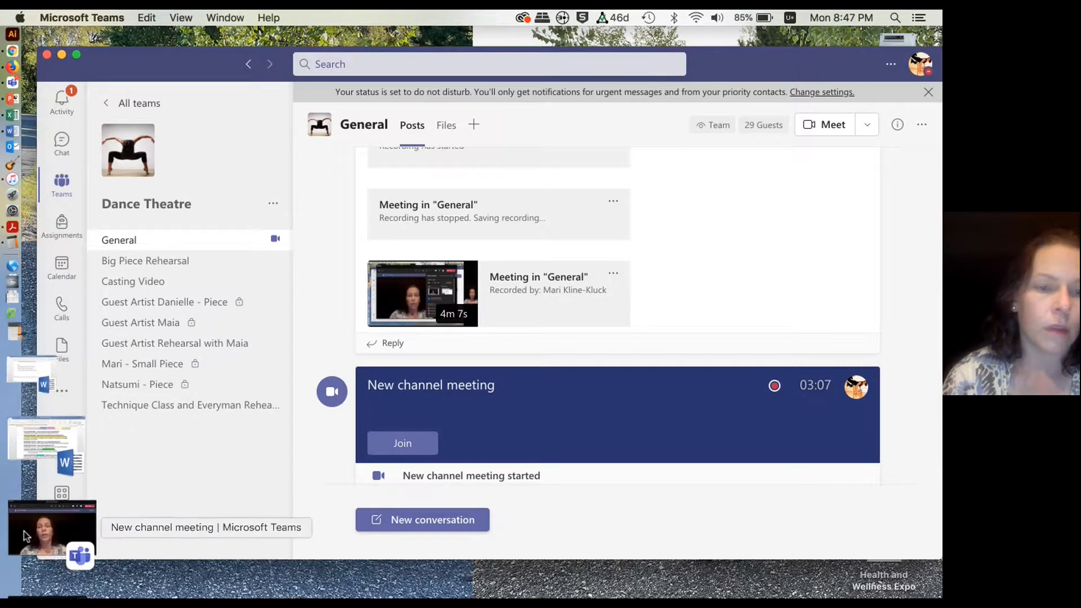
left_click(20, 574)
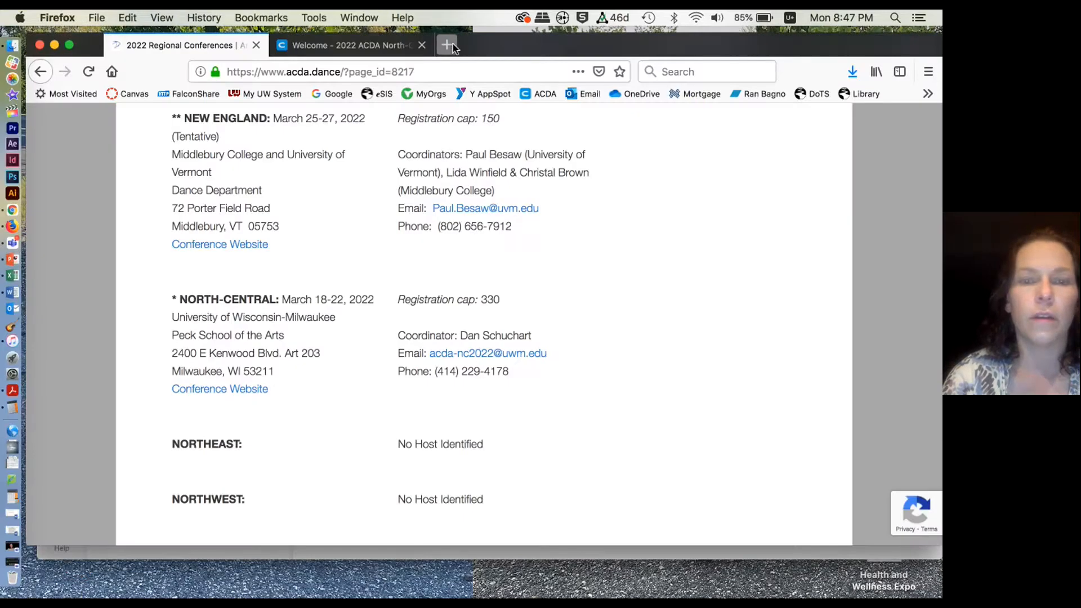
left_click(451, 45)
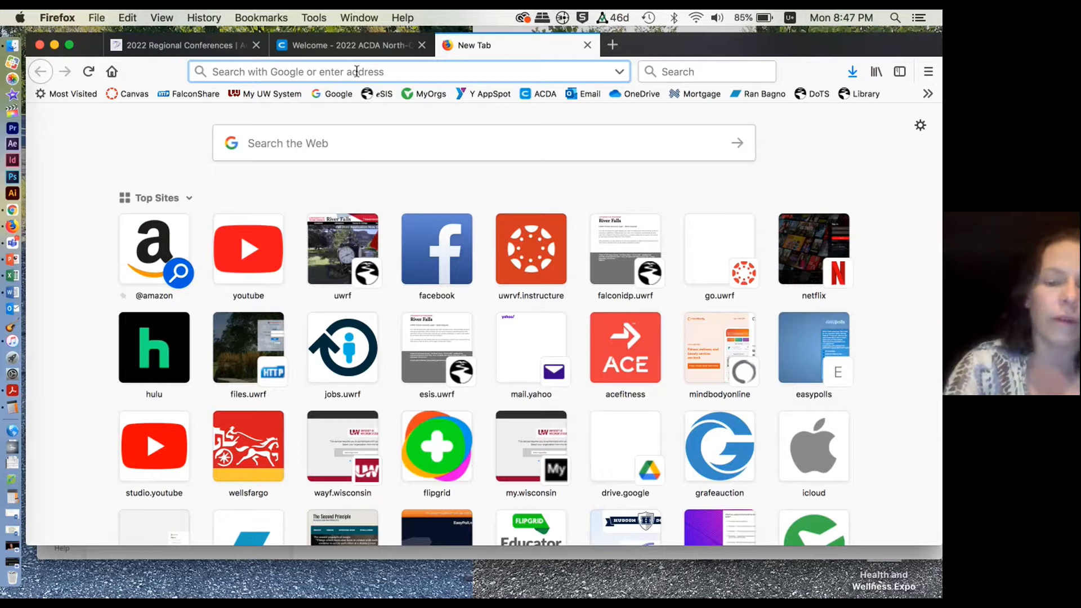
key("super+v")
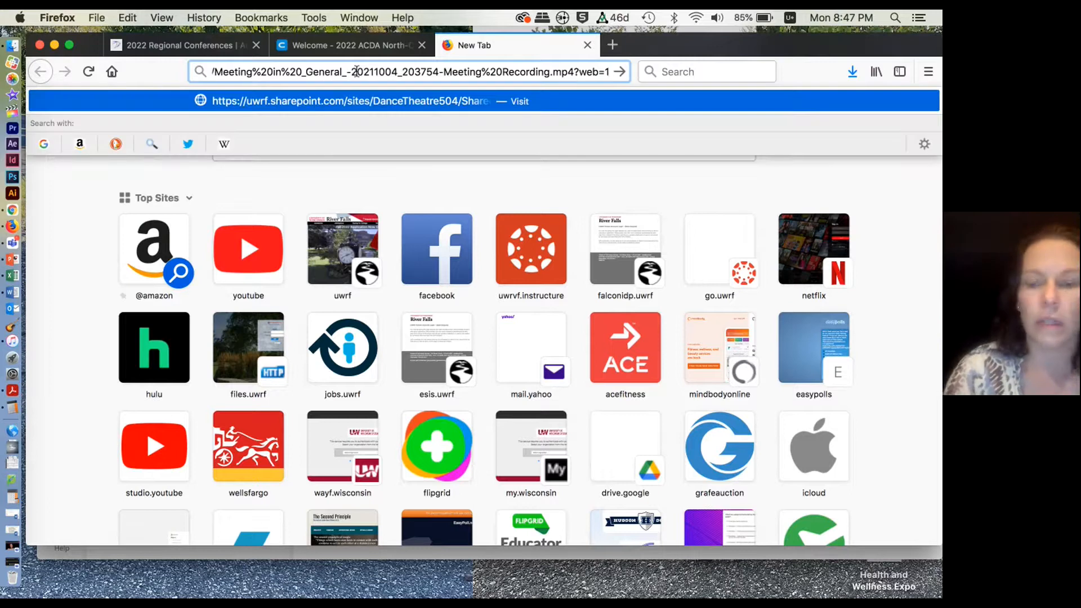
key("Return")
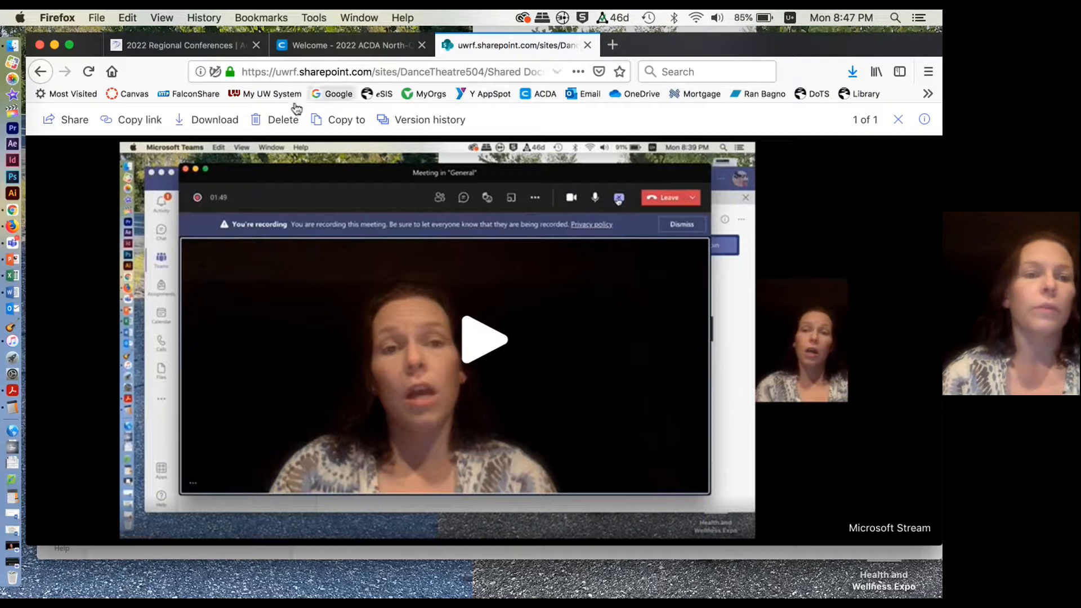
Switch back to the channel meeting in Teams and review the Spotlight me option for the presenter's own video.
left_click(55, 46)
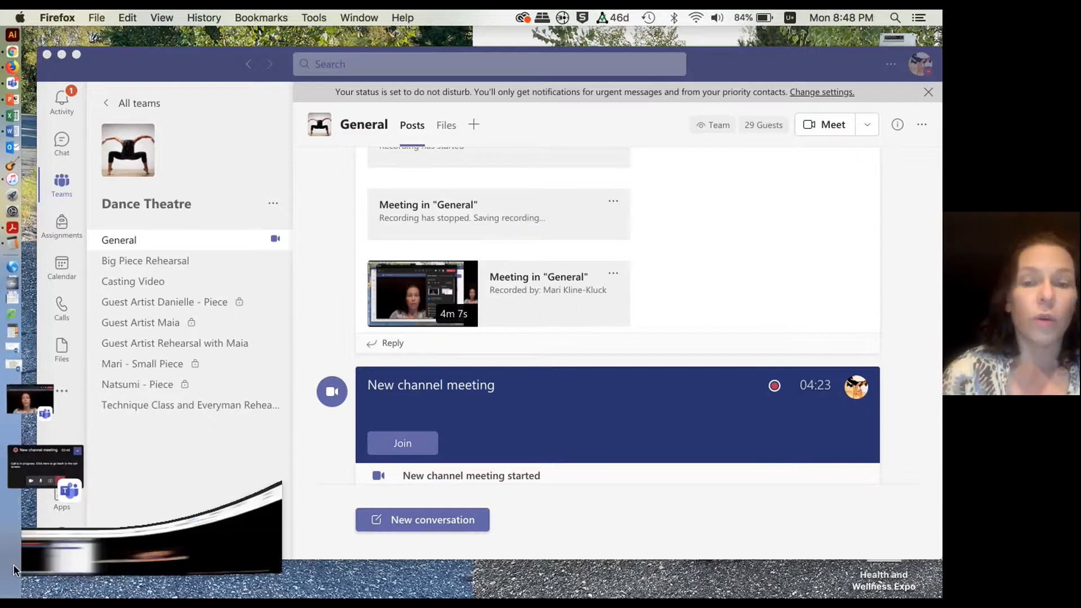
left_click(113, 518)
left_click(55, 45)
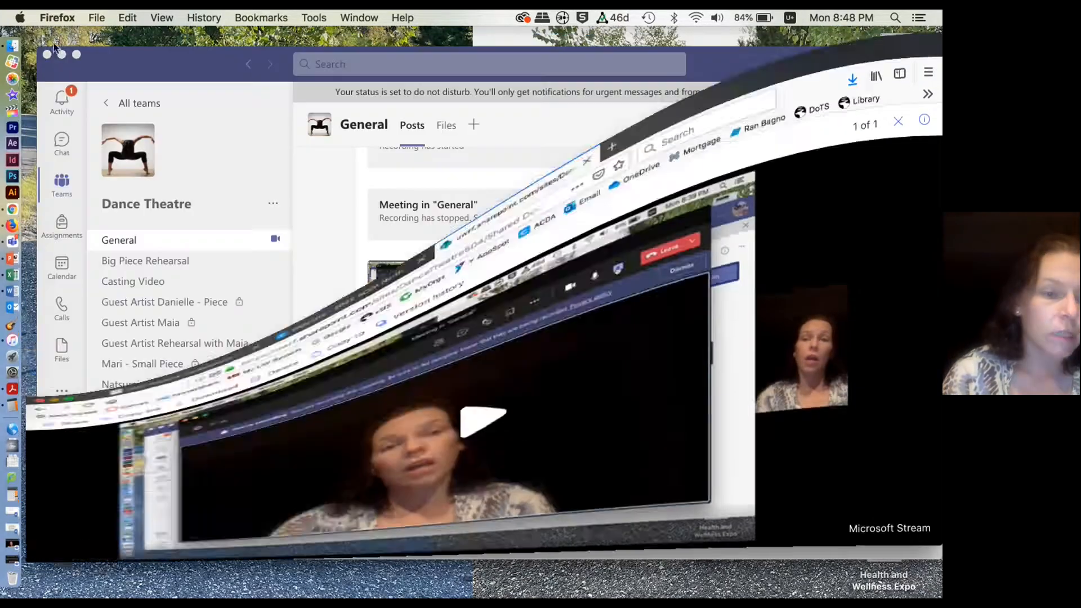
mouse_move(9, 542)
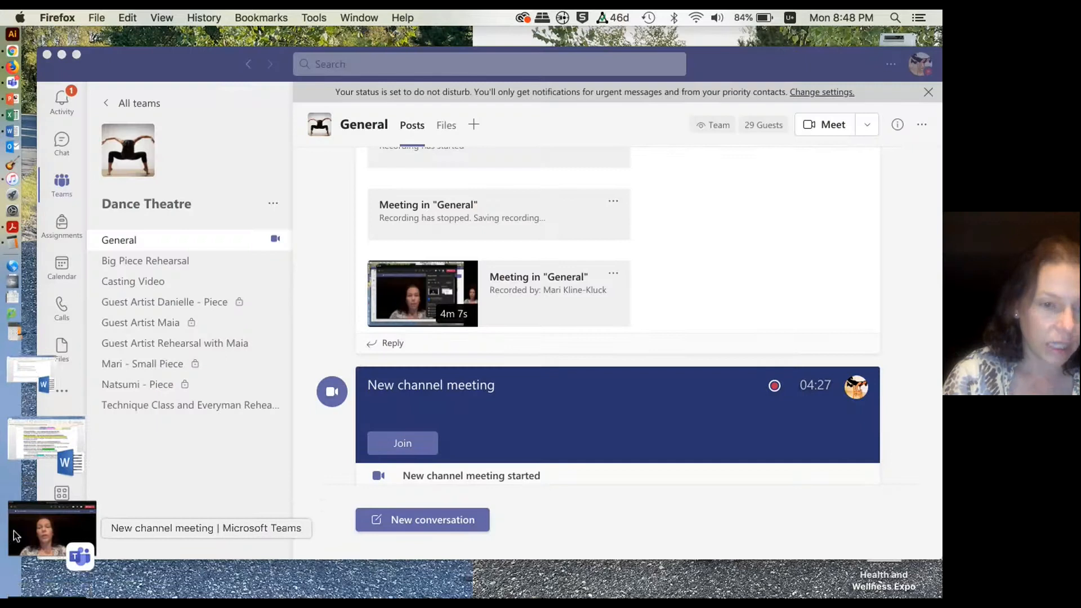
left_click(21, 539)
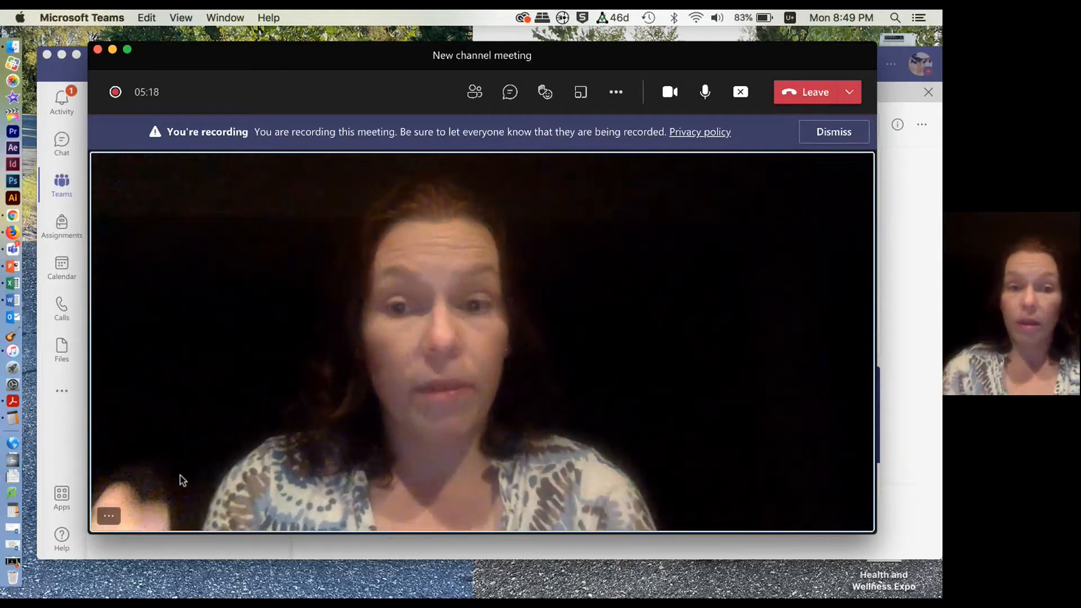
left_click(108, 517)
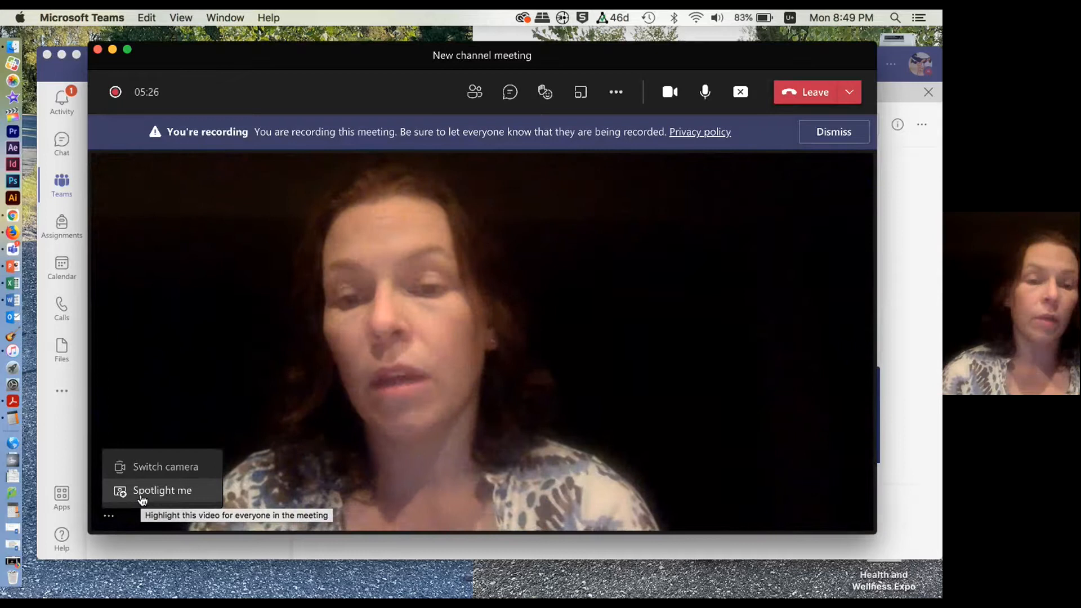
left_click(497, 403)
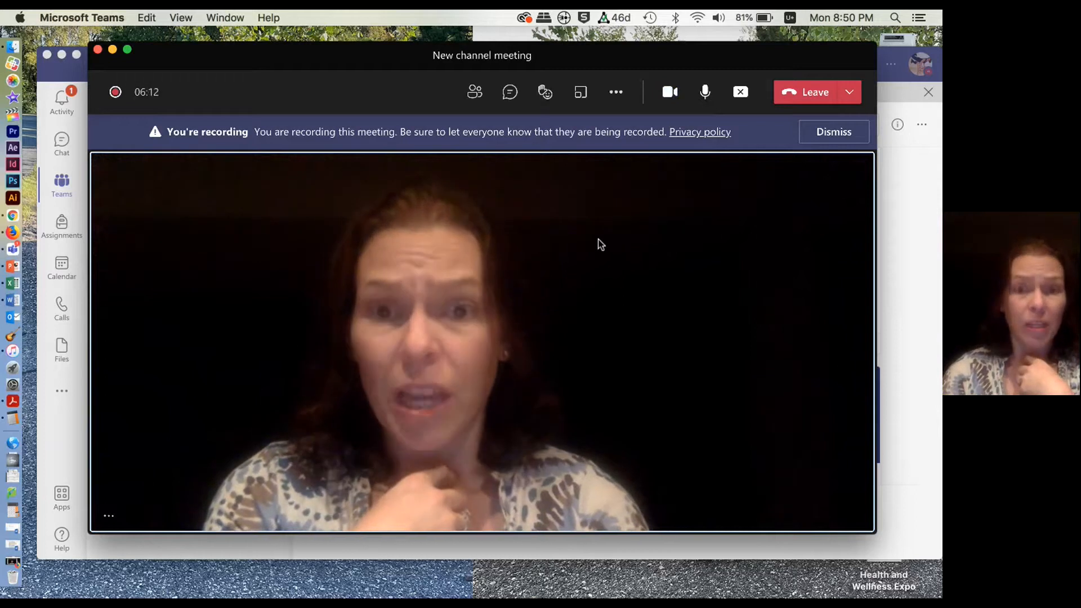
Minimize the meeting window and view the posts in the Guest Artist Rehearsal channel.
left_click(112, 50)
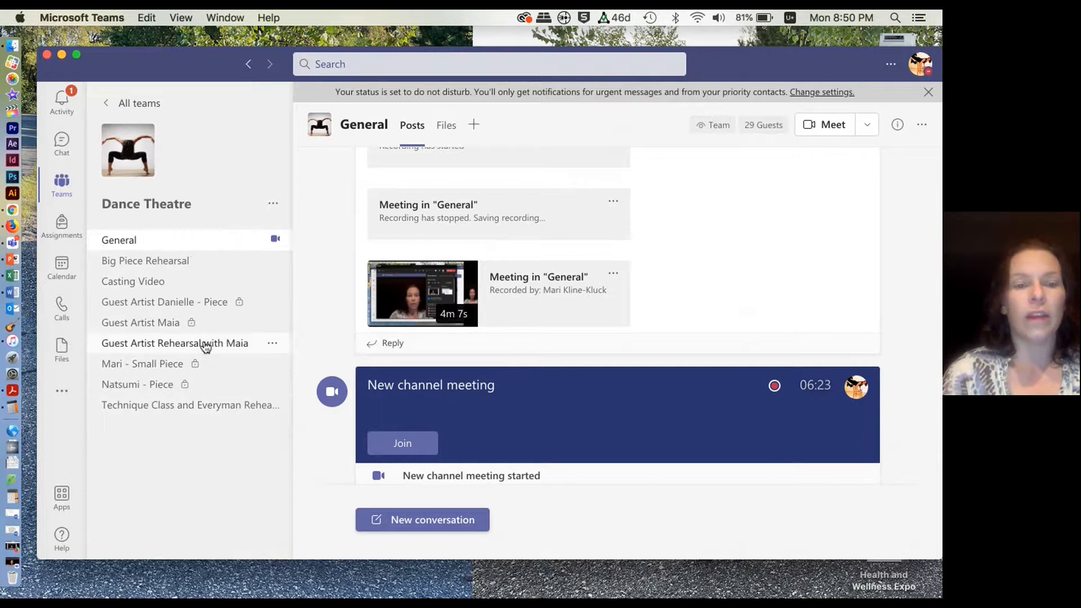
left_click(155, 345)
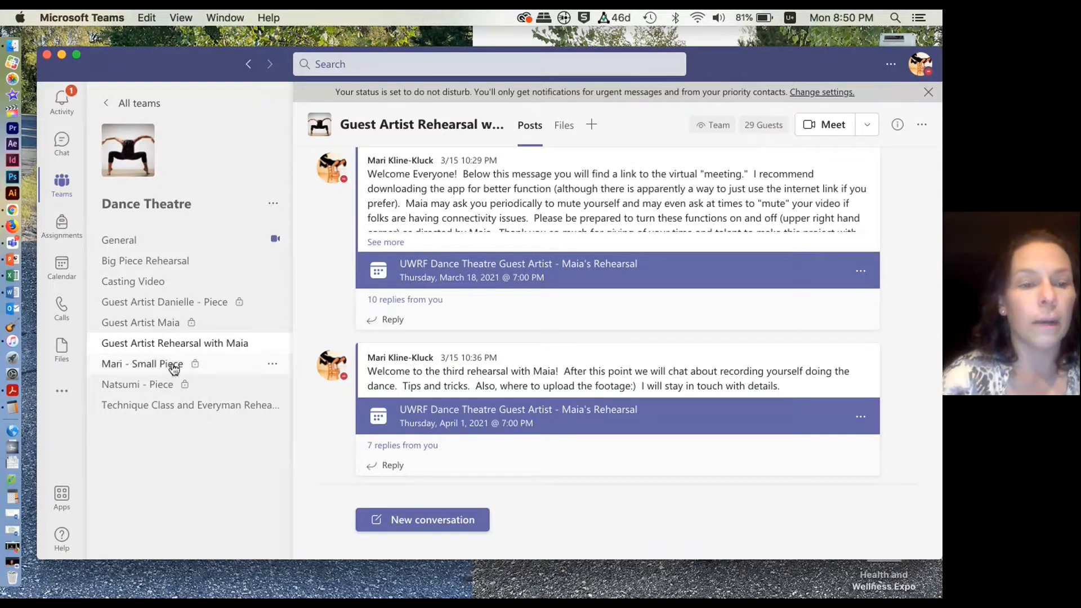
Open the calendar, start a new meeting on Tuesday 10/5/21 at 9:00 PM and enter its title.
left_click(66, 279)
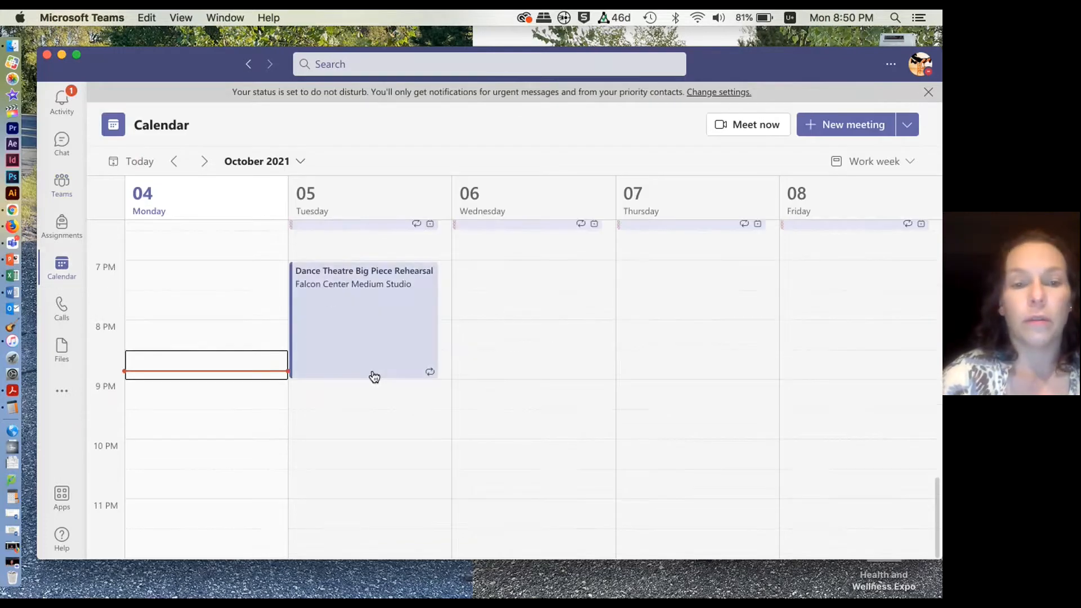
double_click(366, 400)
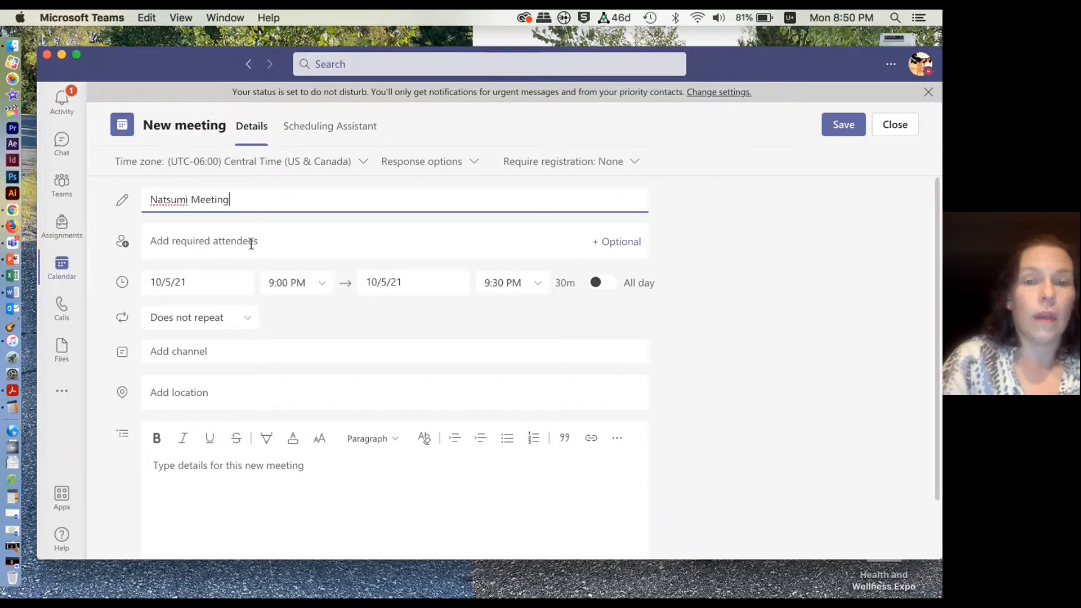
Try looking up a required attendee by the first letters of the name, and clear the entry.
left_click(251, 245)
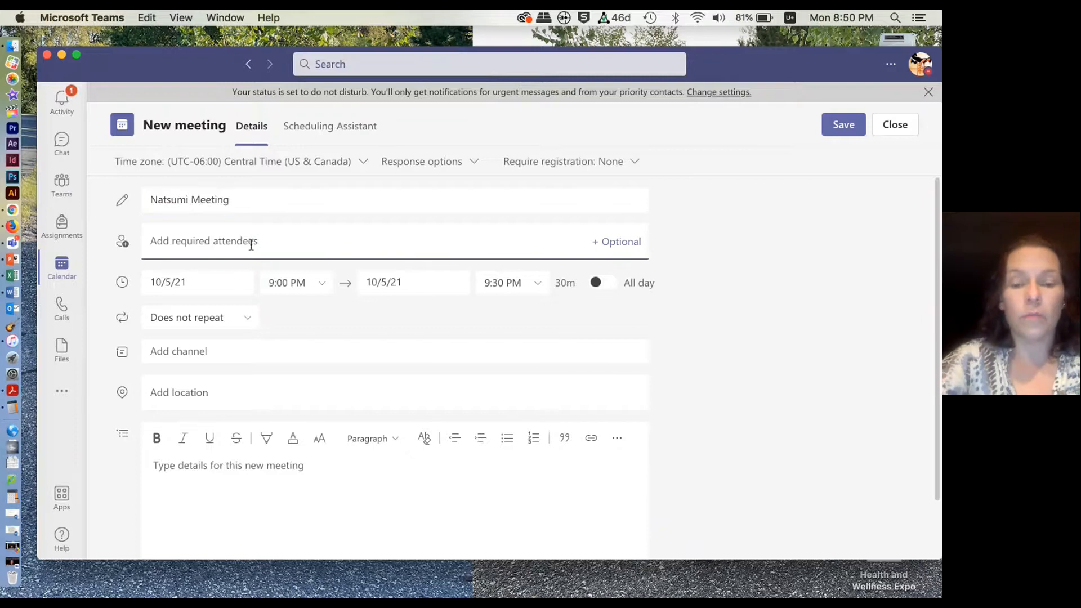
type("n")
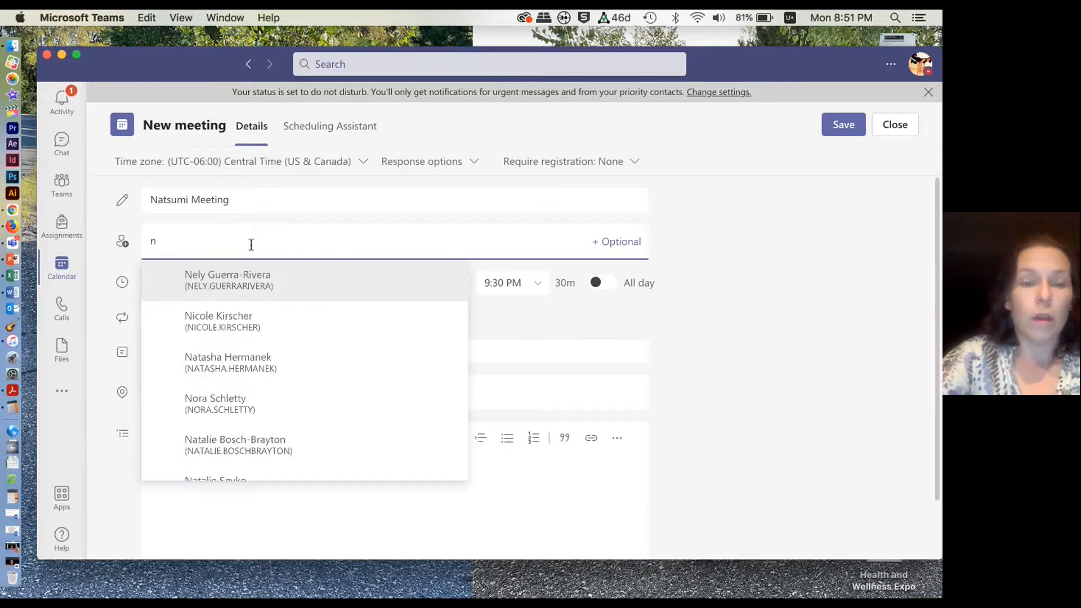
type("a")
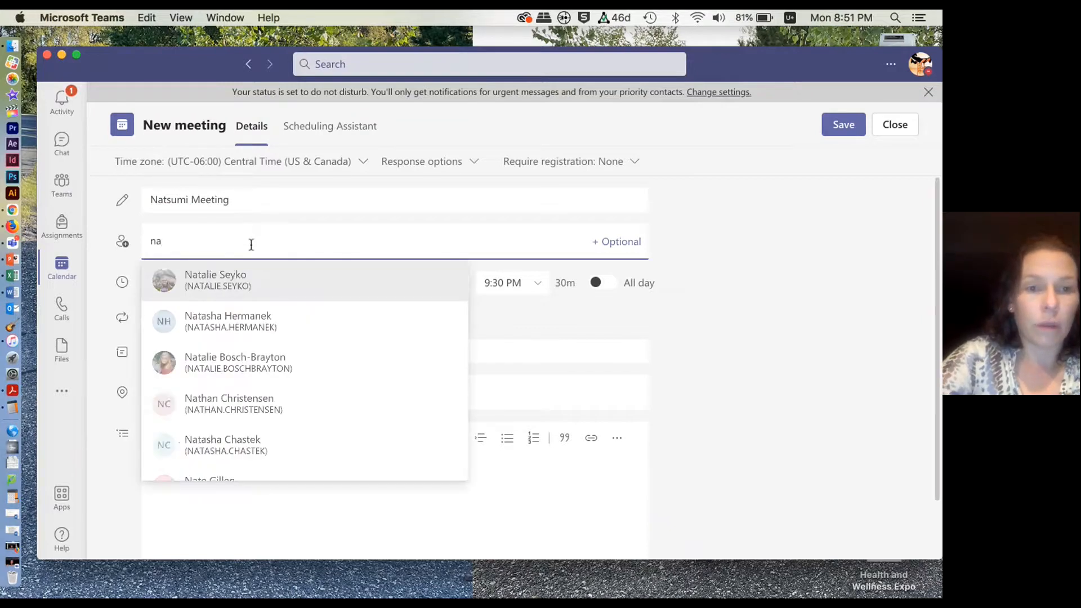
type("t")
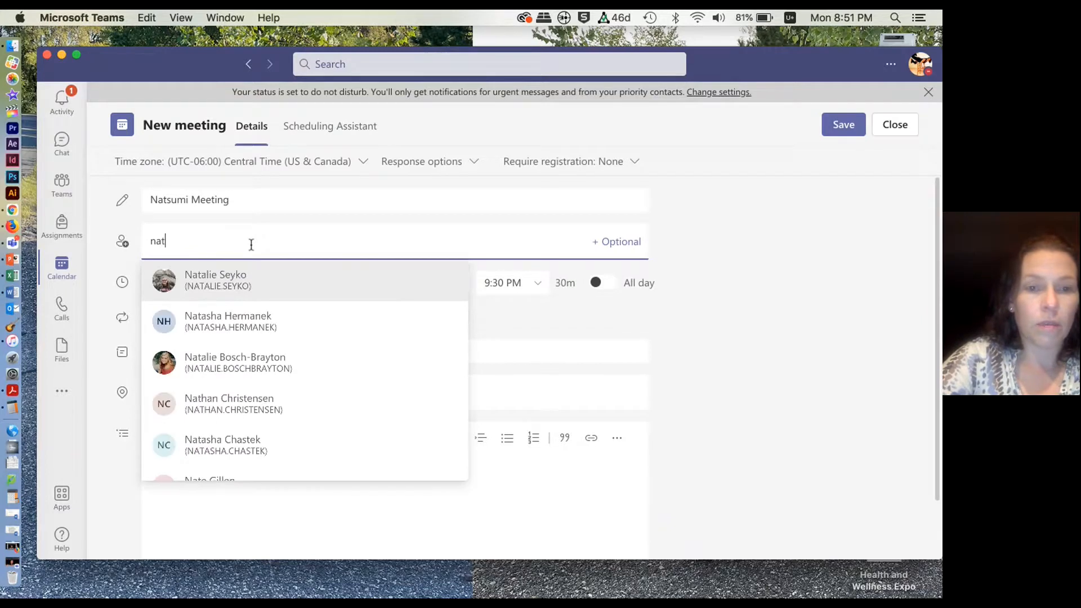
key("BackSpace")
key("BackSpace")
key("BackSpace")
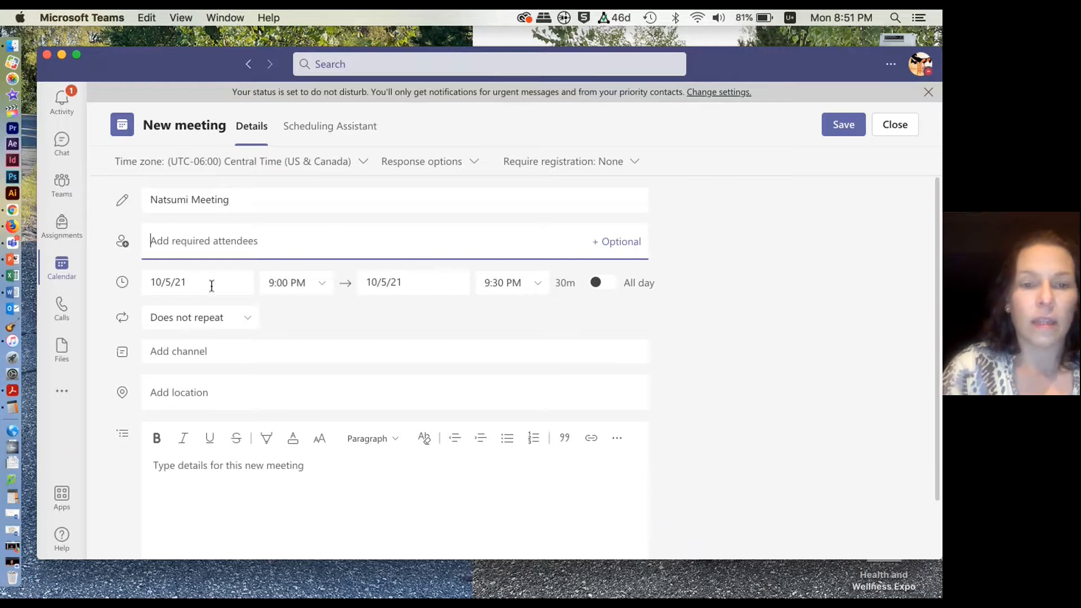
Set the meeting to repeat weekly, and try a custom recurrence with the end date 10/5/21.
left_click(249, 319)
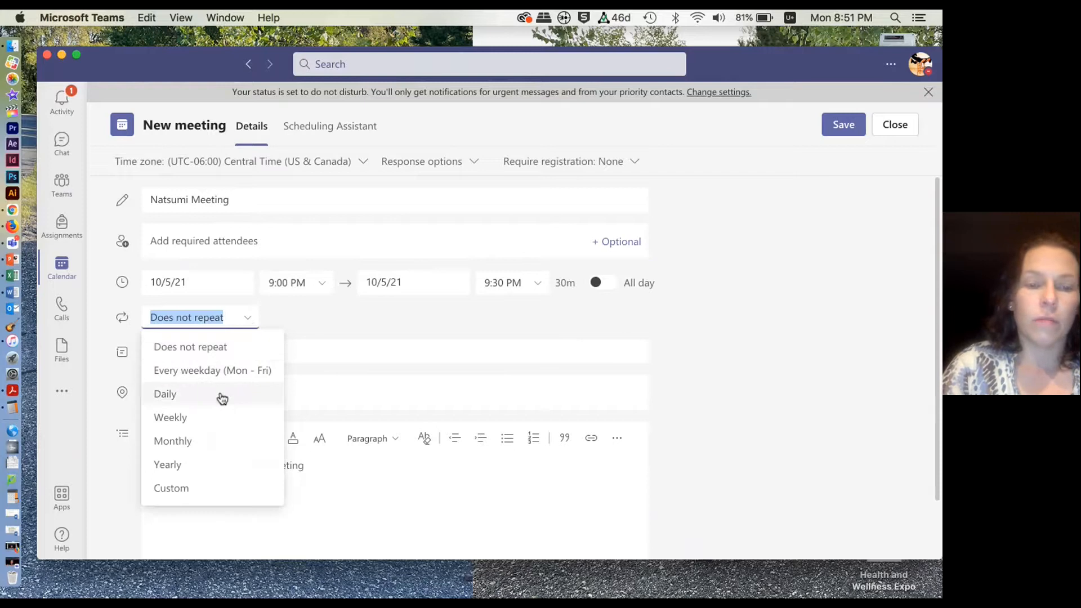
left_click(217, 420)
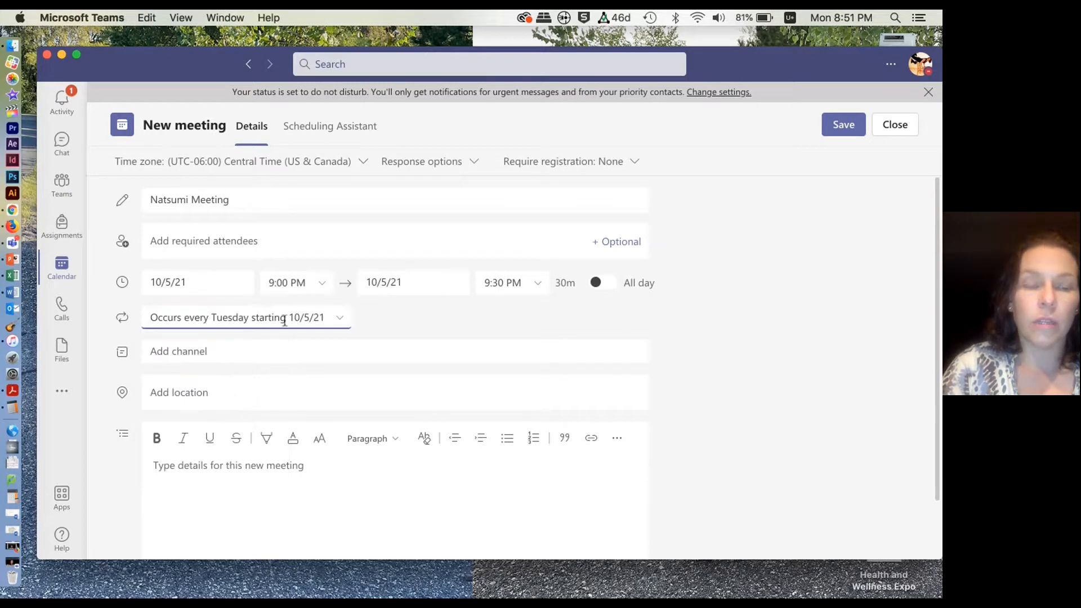
left_click(344, 322)
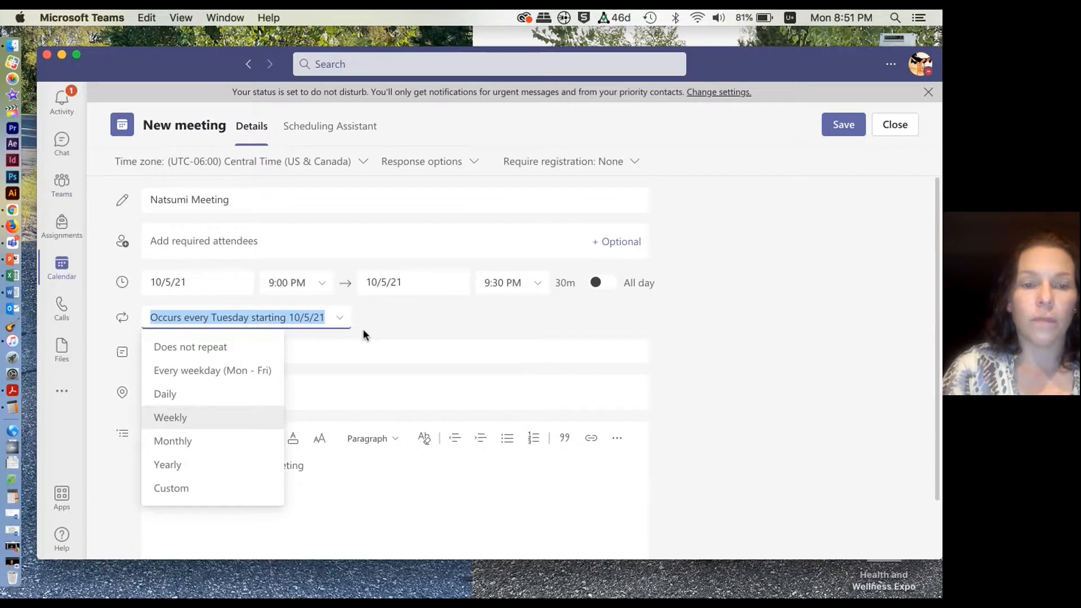
left_click(170, 489)
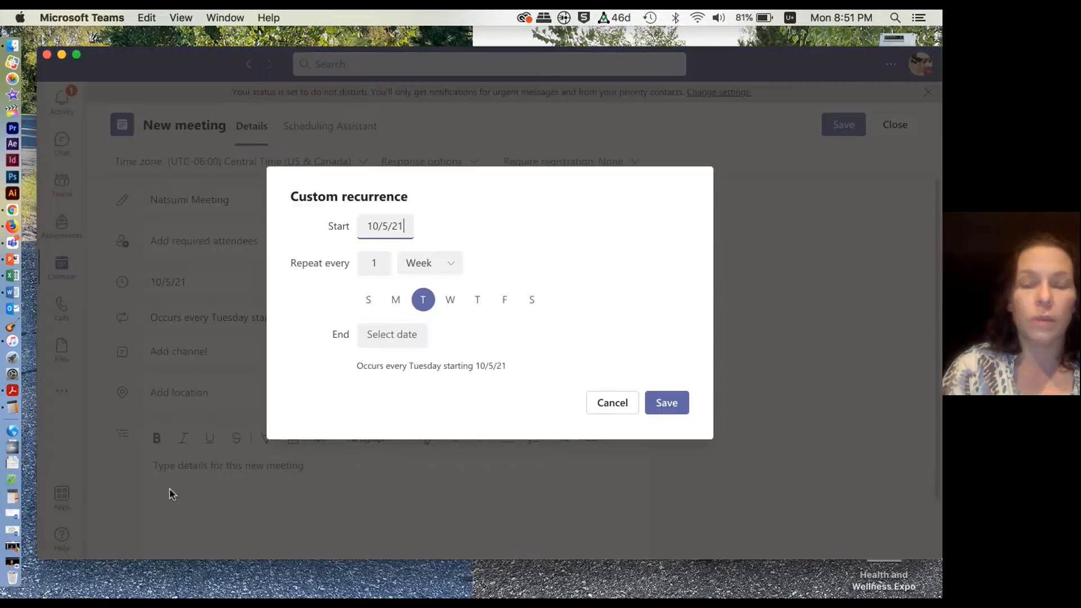
left_click(417, 337)
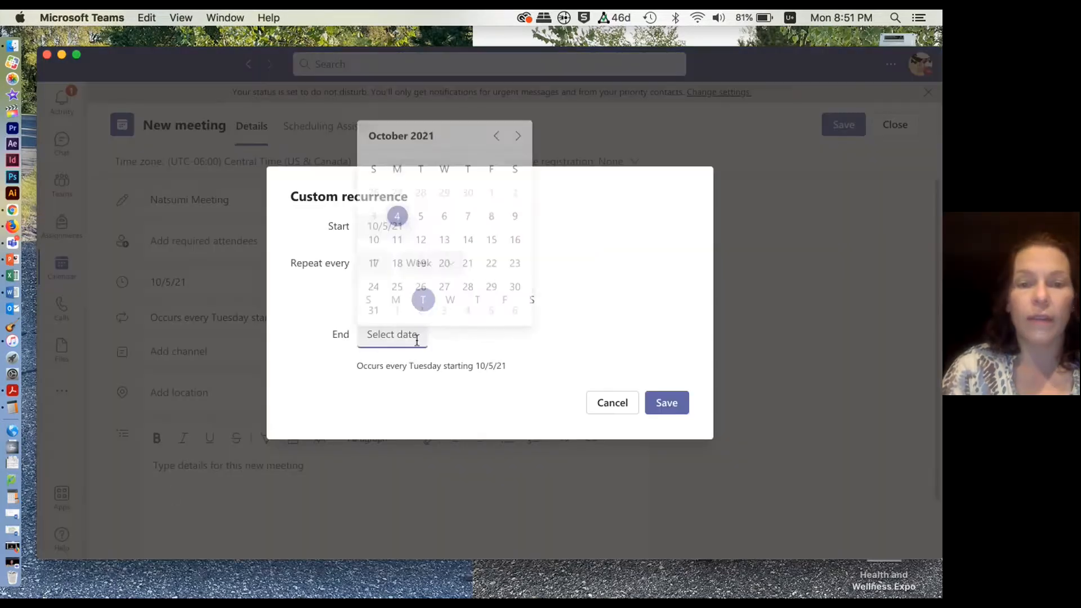
left_click(422, 213)
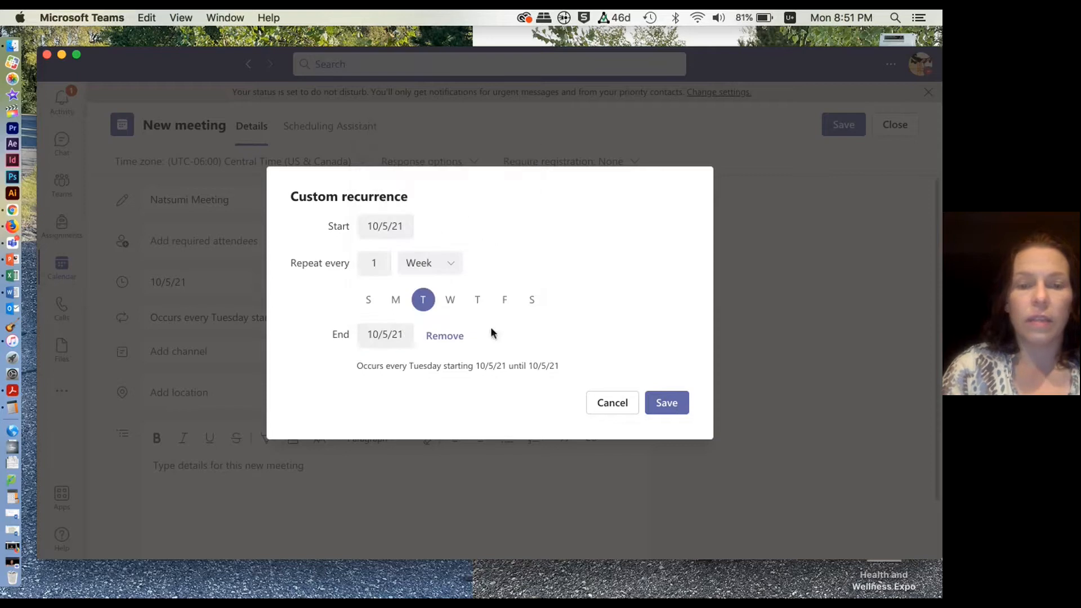
left_click(612, 403)
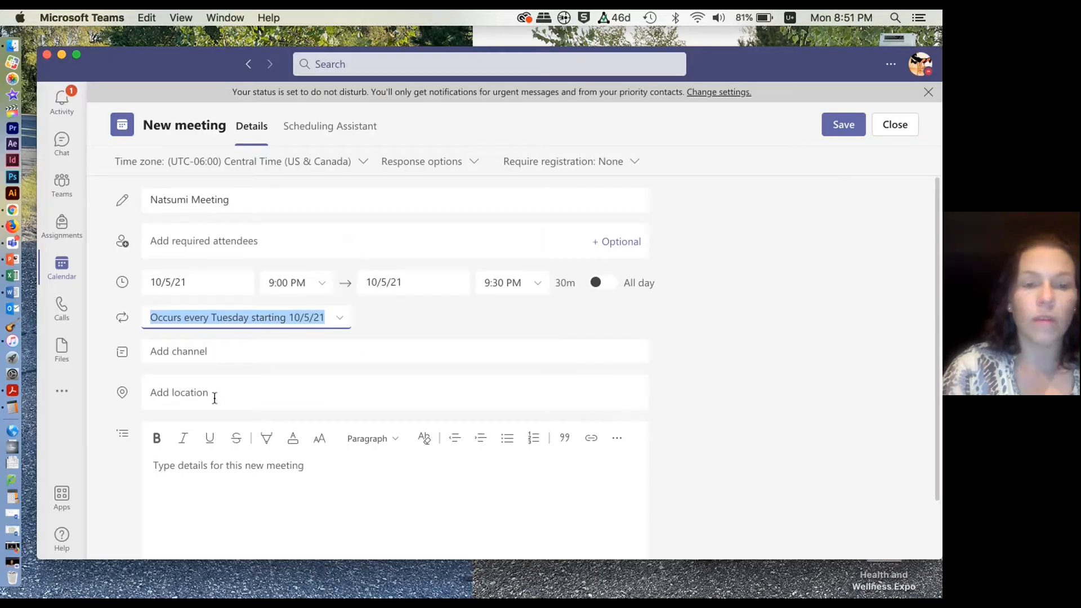
Assign the meeting to the Guest Artist Rehearsal channel of the Dance Theatre team.
left_click(215, 398)
left_click(204, 353)
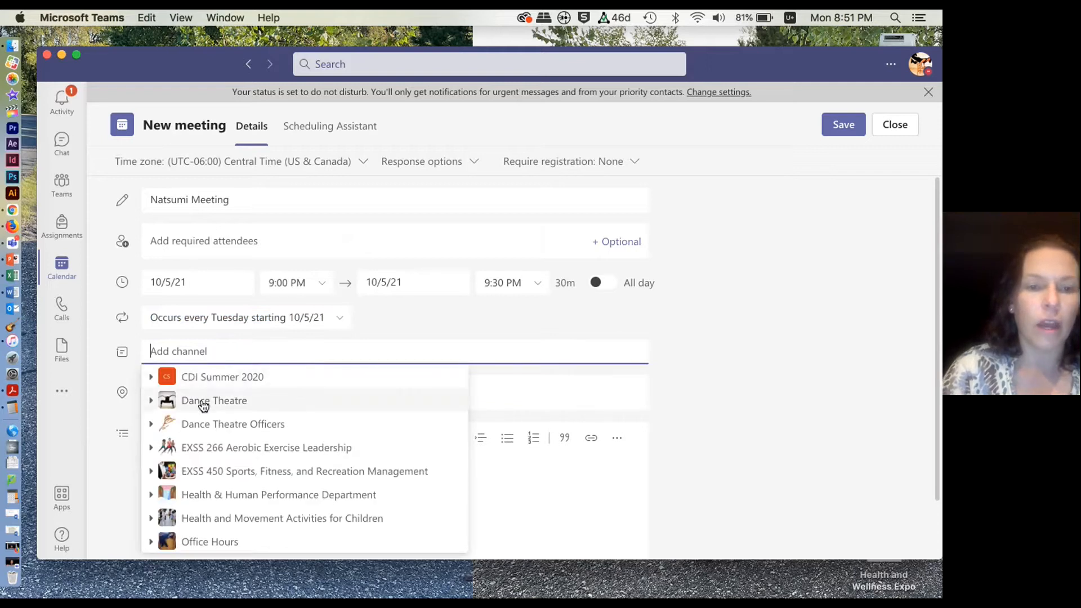
left_click(152, 402)
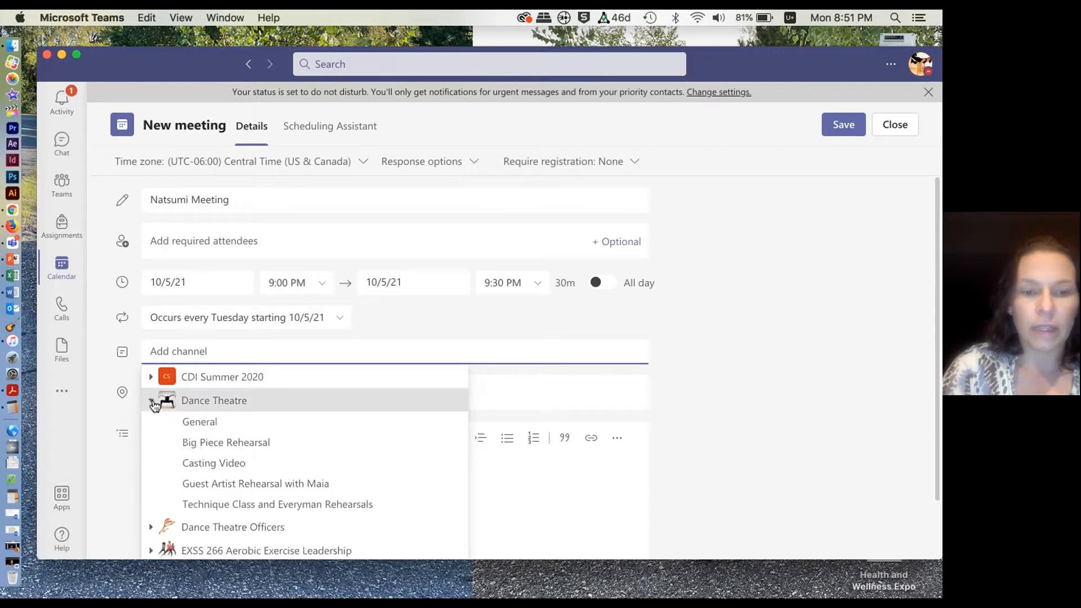
left_click(231, 487)
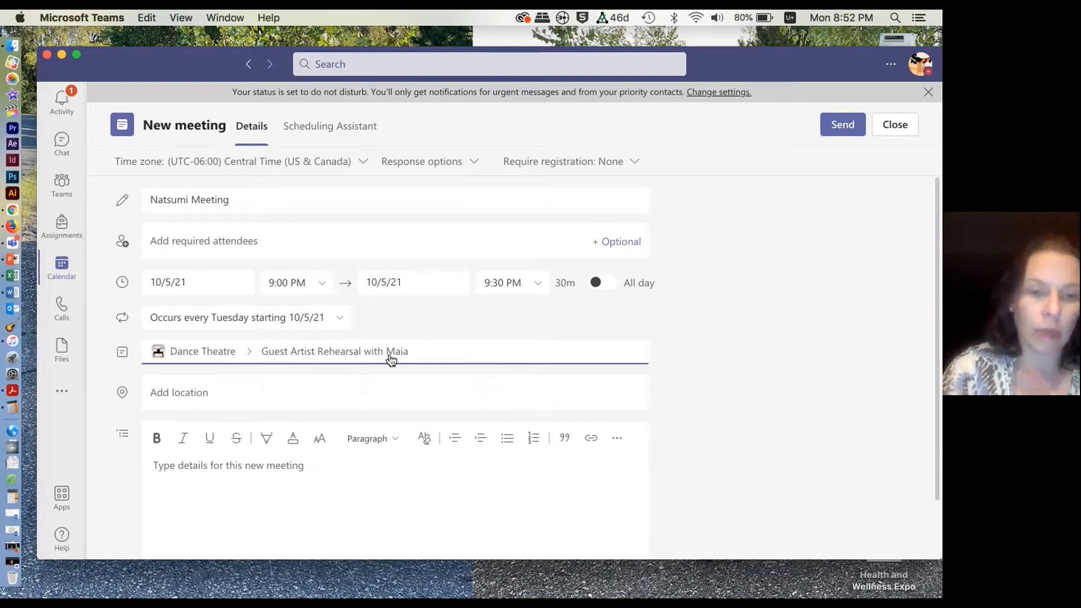
Enter "Hello Everyone..." as the meeting details and review the completed meeting form.
left_click(327, 498)
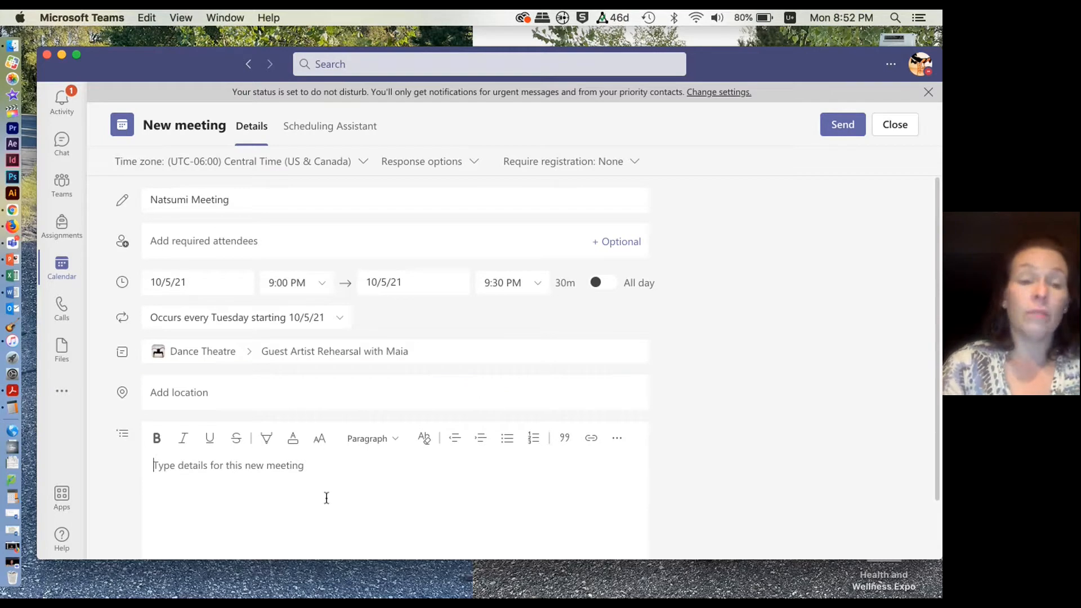
type("Hello Everyone...")
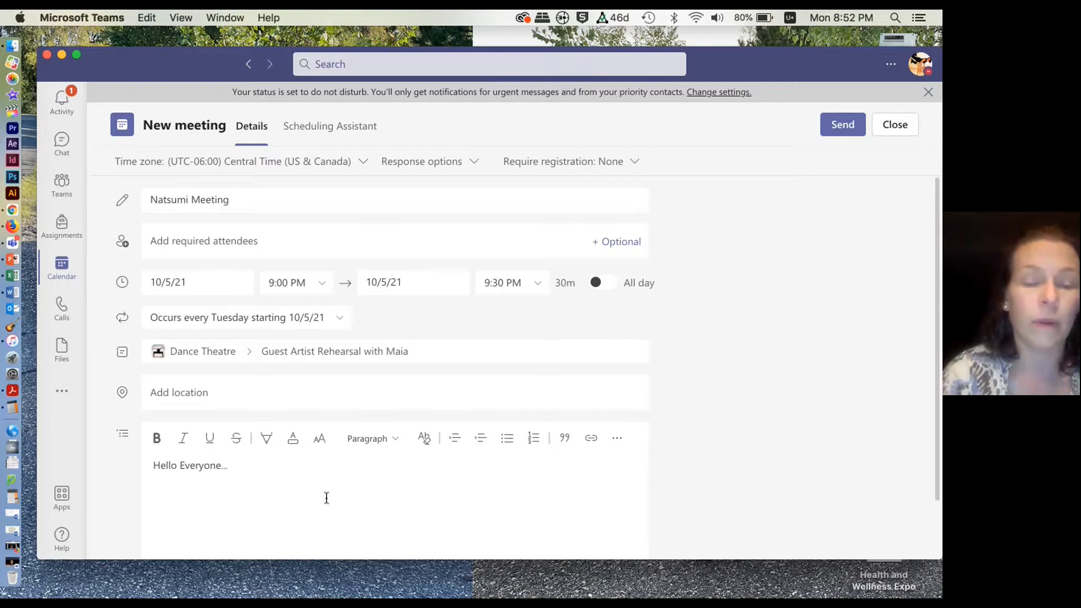
scroll(519, 477, "down", 3)
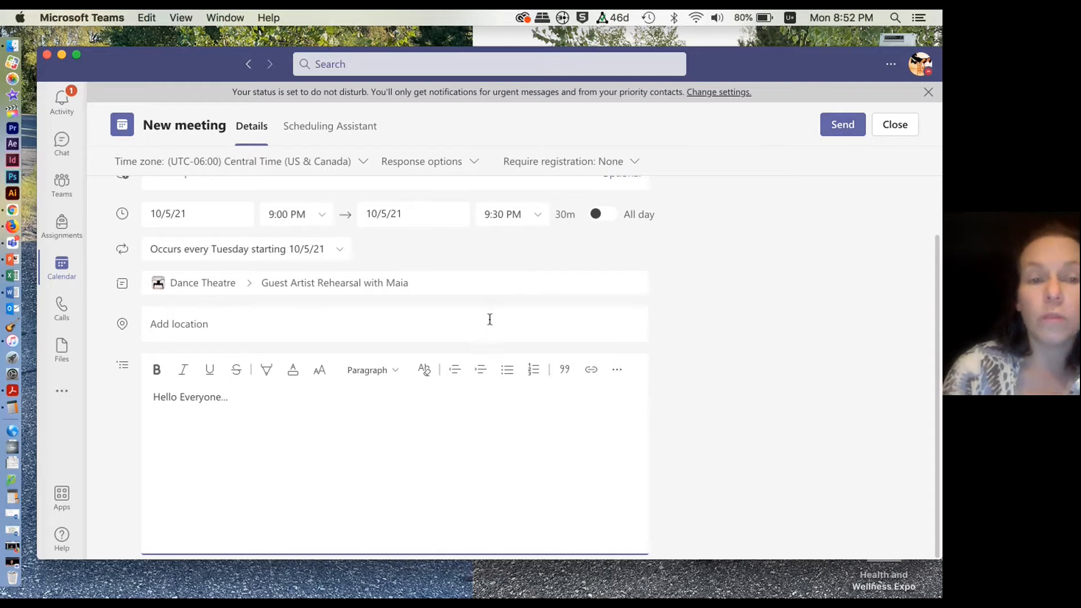
scroll(490, 319, "up", 3)
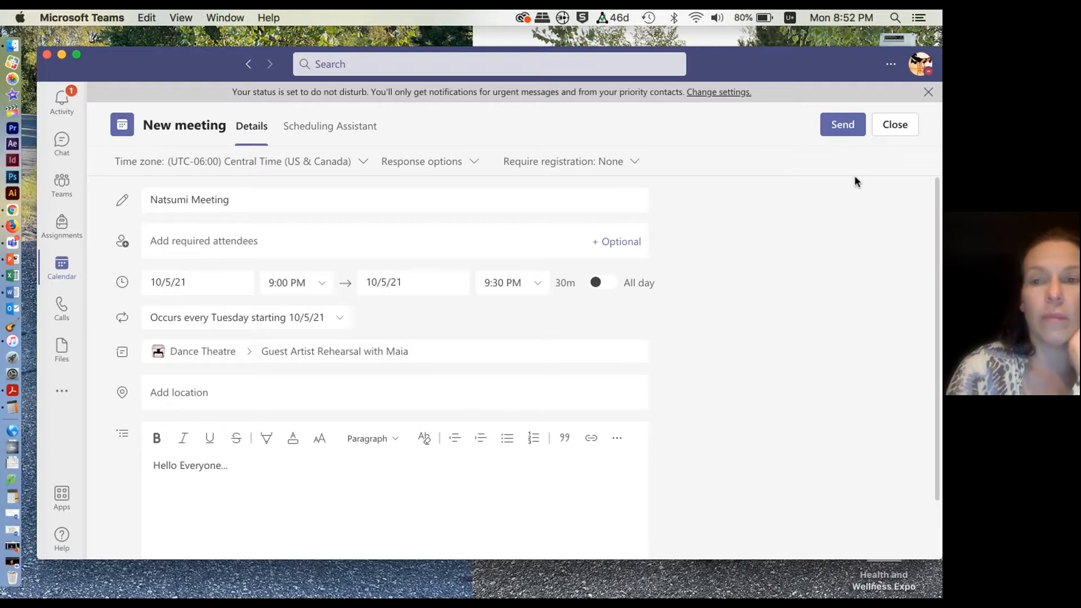
Dismiss the do-not-disturb notice, discard the unsaved meeting and return to the Dance Theatre team's channel posts.
left_click(928, 92)
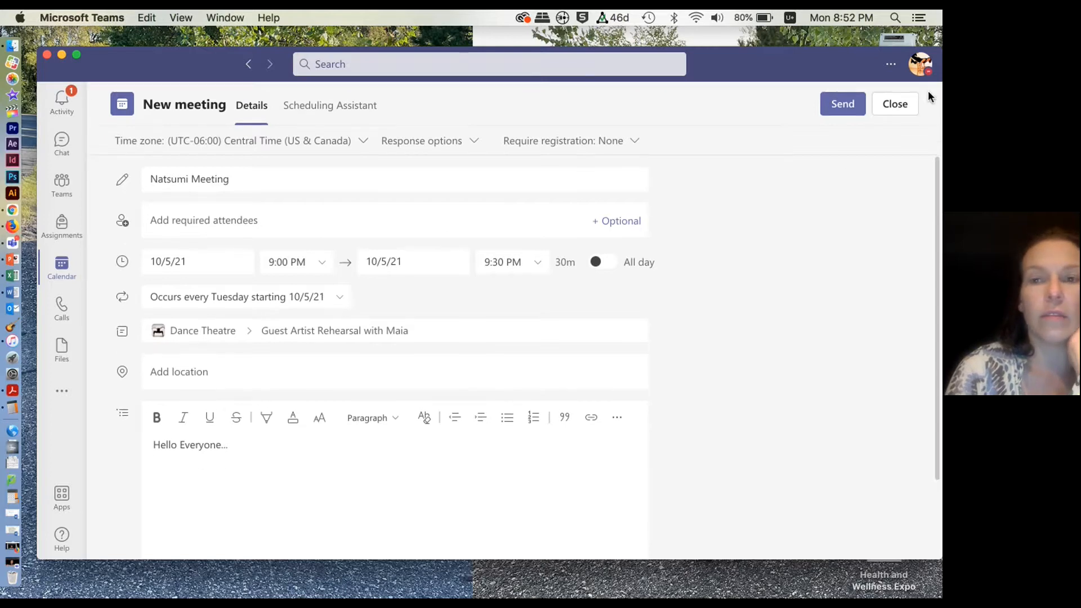
left_click(900, 104)
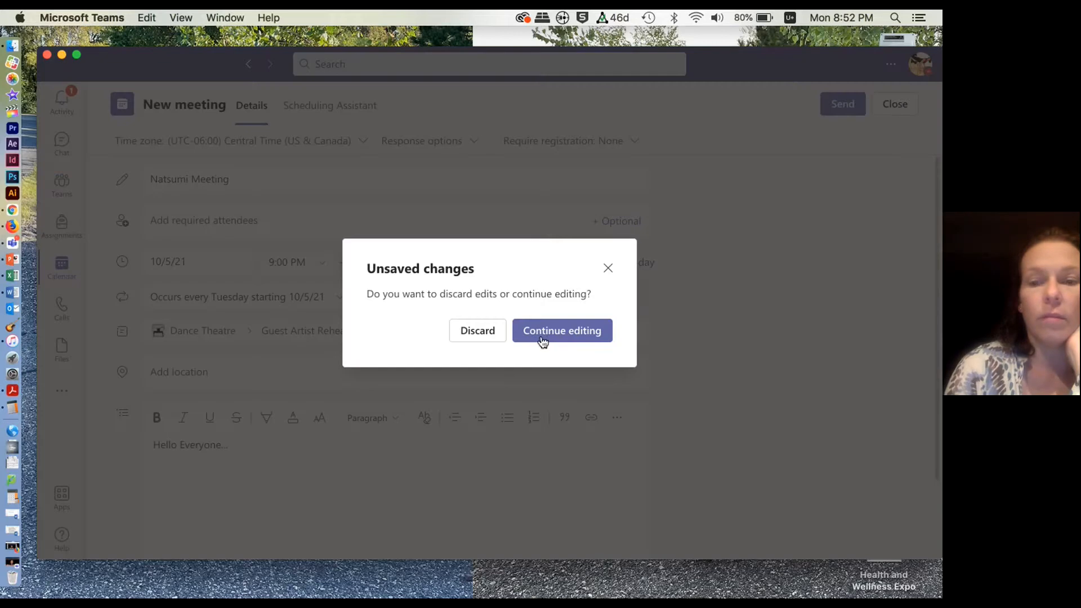
left_click(473, 331)
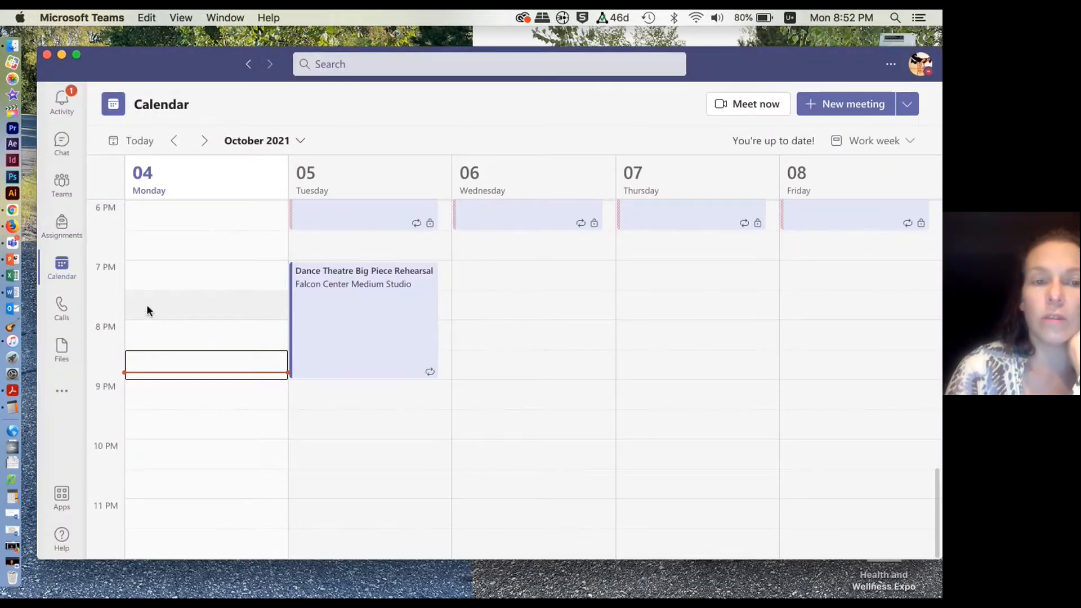
left_click(62, 183)
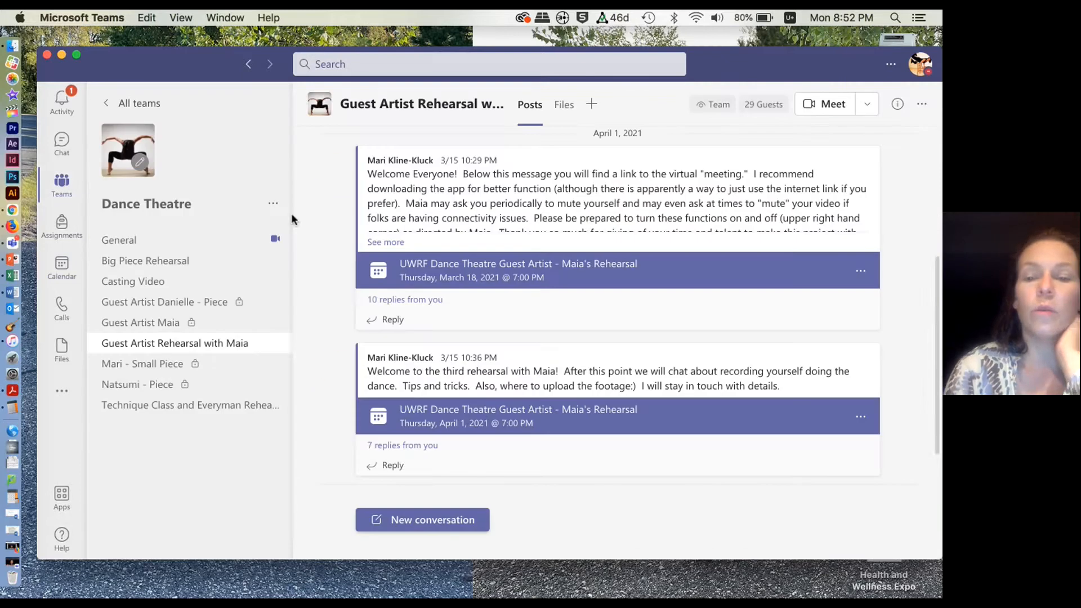
Restore the minimized channel meeting window and turn the camera off and back on.
left_click(23, 569)
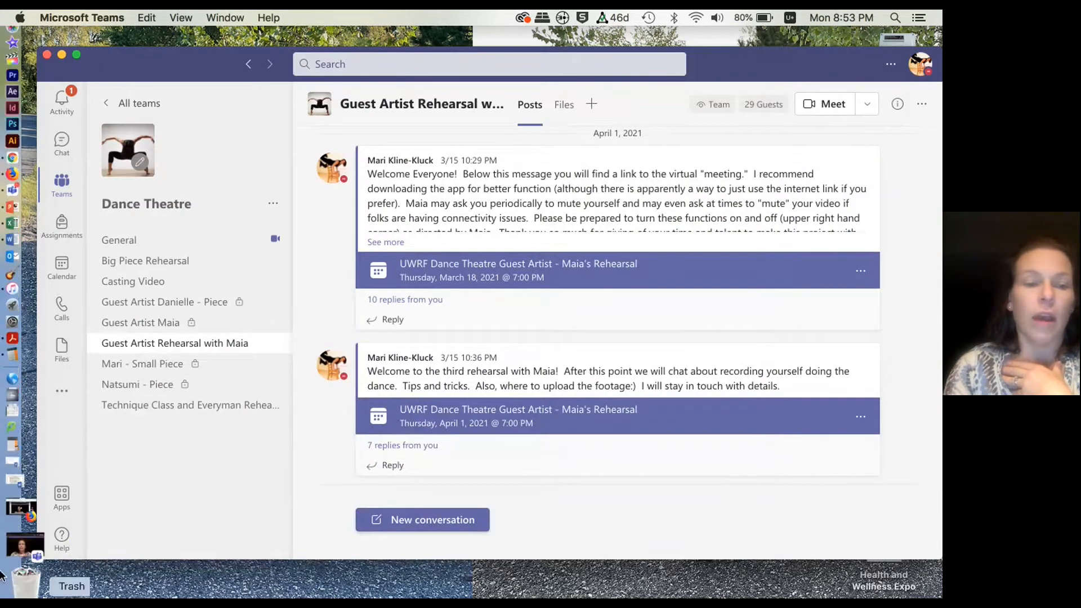
left_click(16, 563)
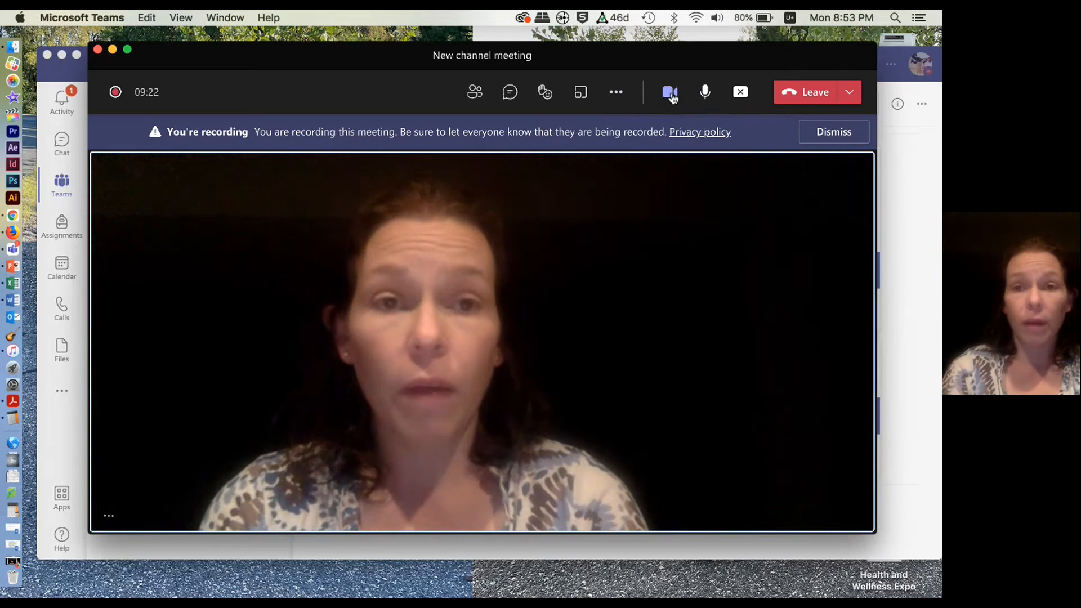
left_click(670, 93)
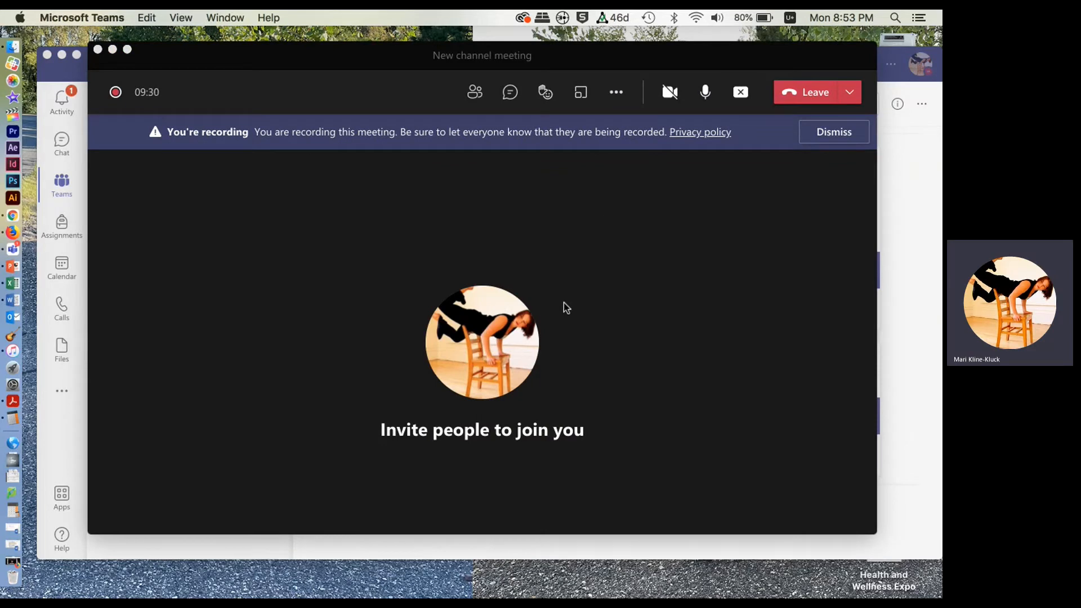
left_click(670, 95)
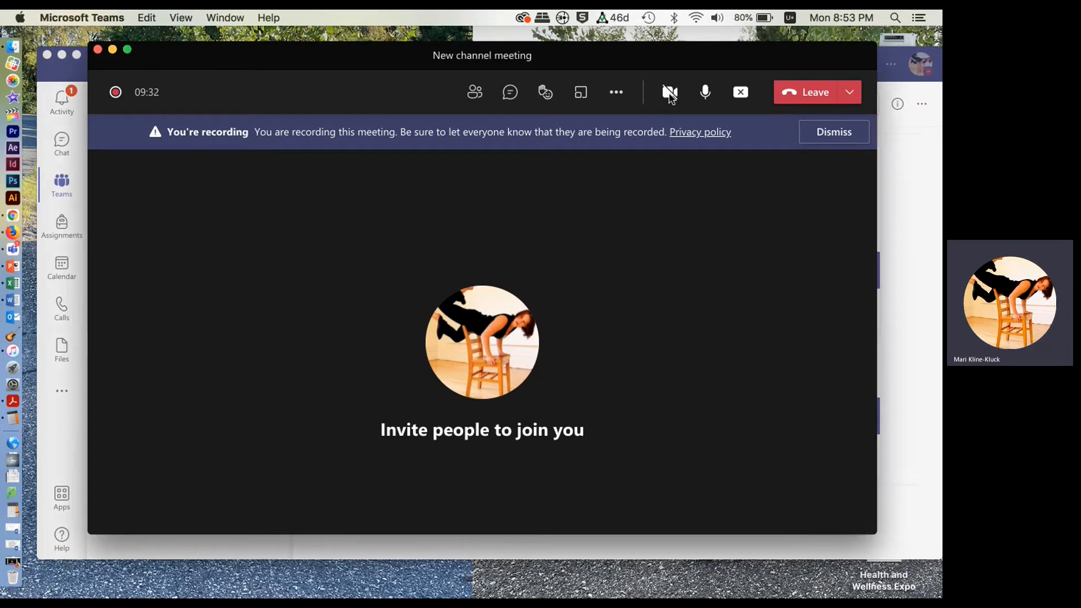
left_click(671, 93)
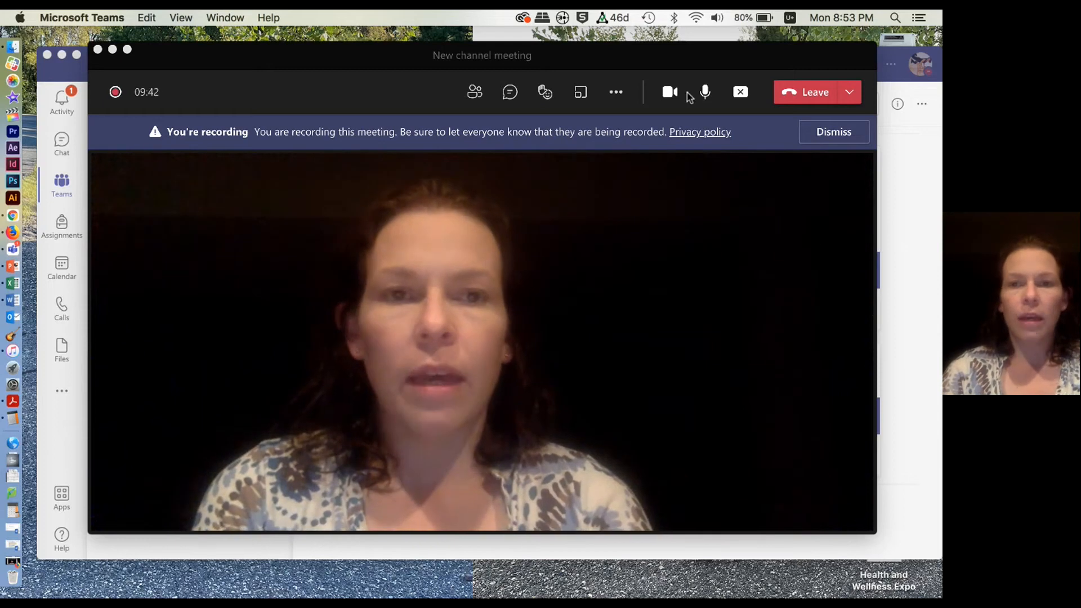
Stop sharing the screen in the channel meeting.
left_click(742, 98)
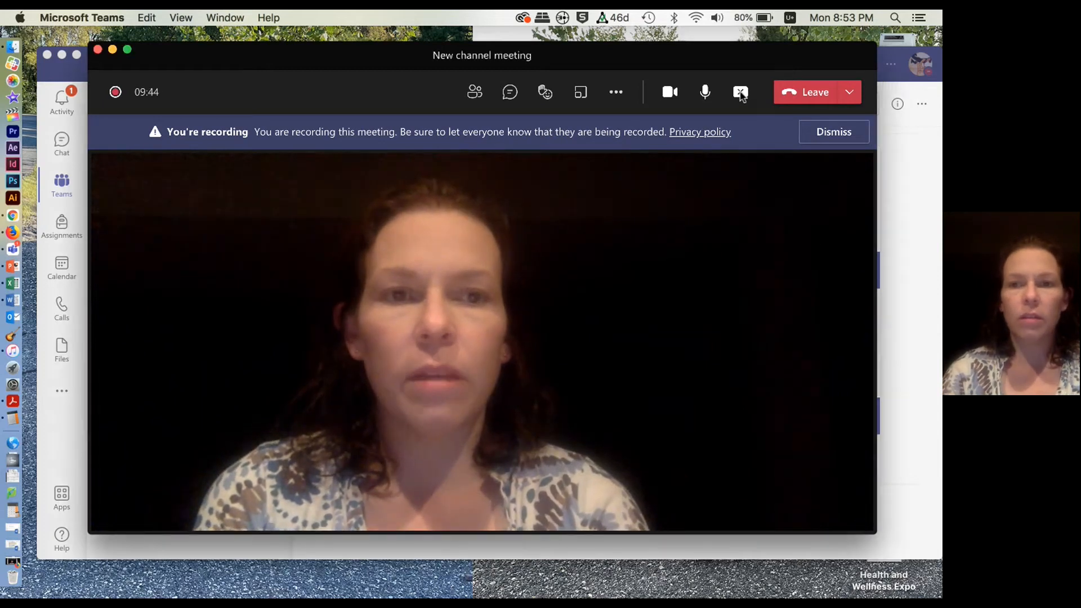
left_click(741, 95)
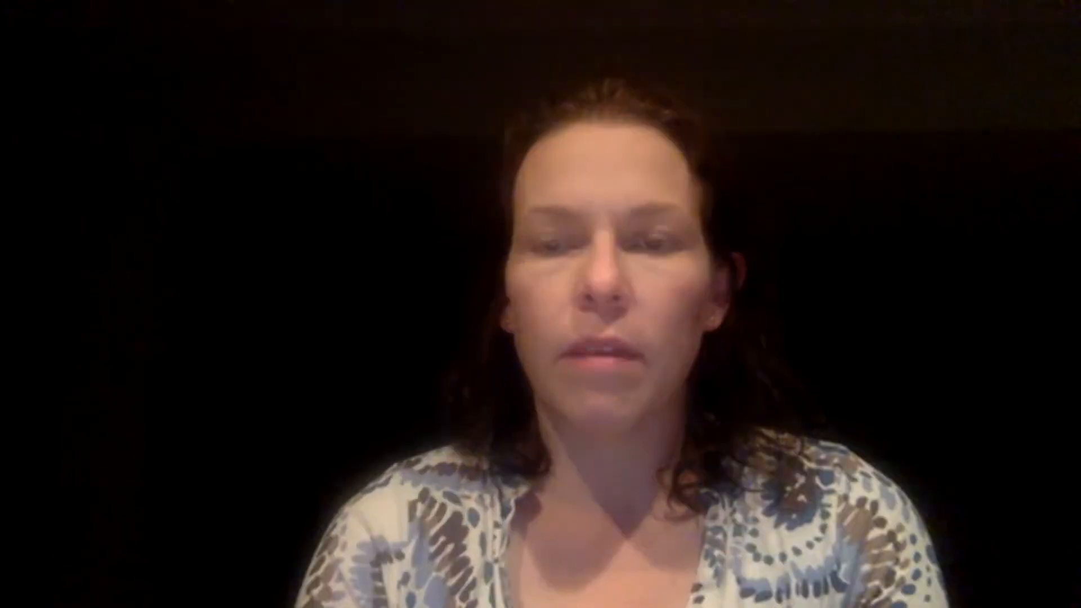